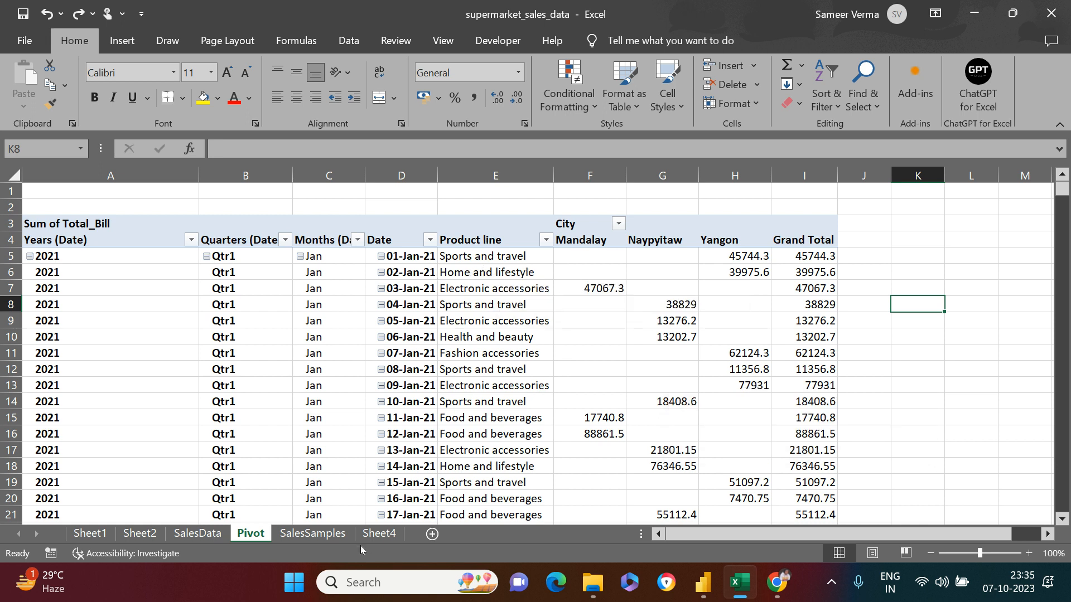
# - Compare the layouts of the Pivot and SalesSamples sheets in the supermarket_sales_data workbook
pyautogui.click(321, 535)
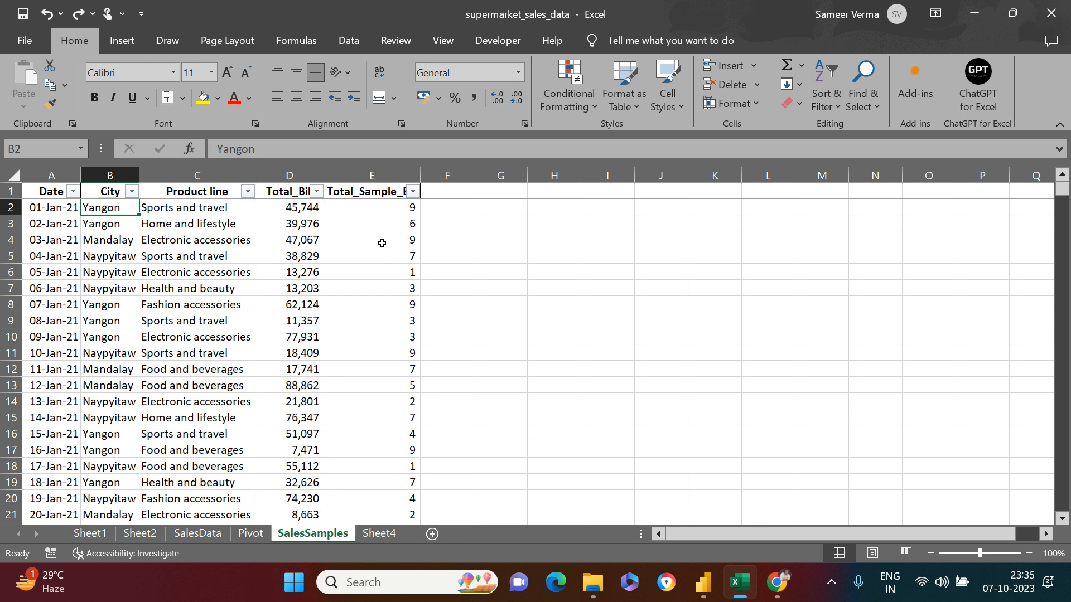
pyautogui.click(261, 535)
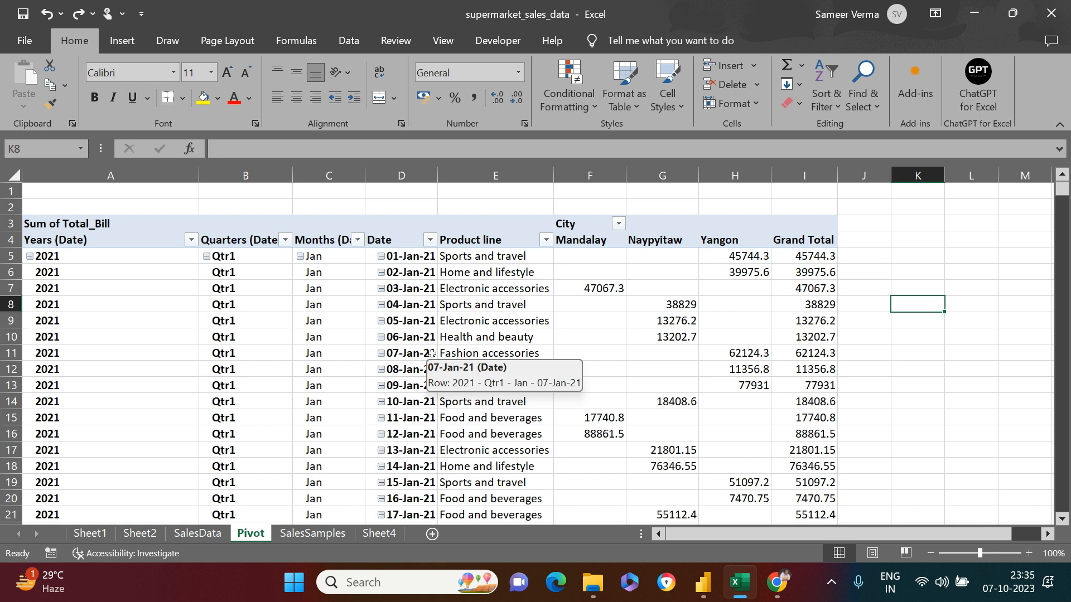
pyautogui.click(312, 535)
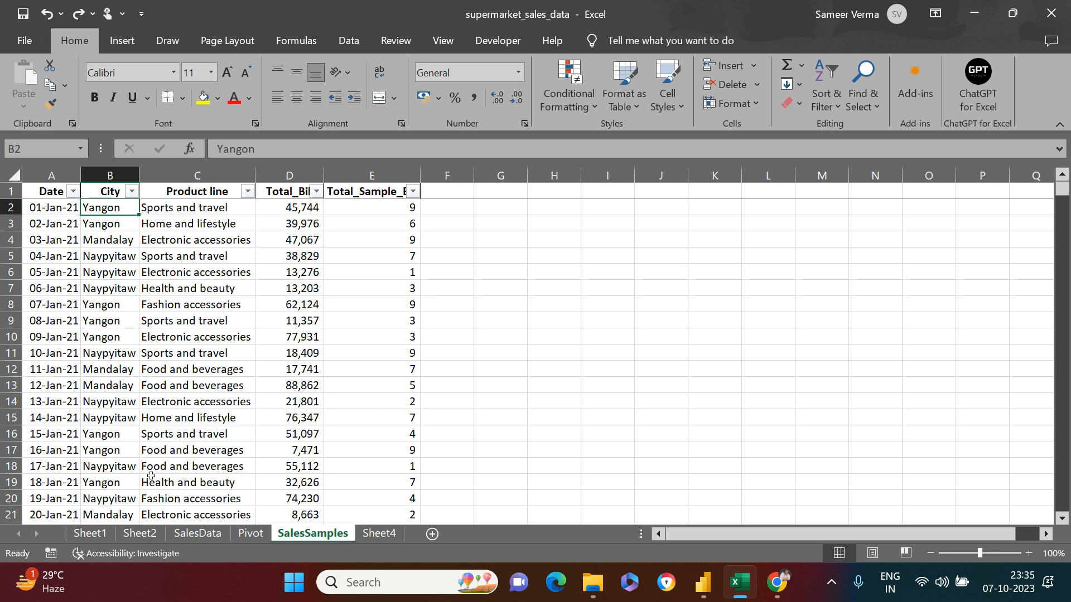
pyautogui.click(249, 534)
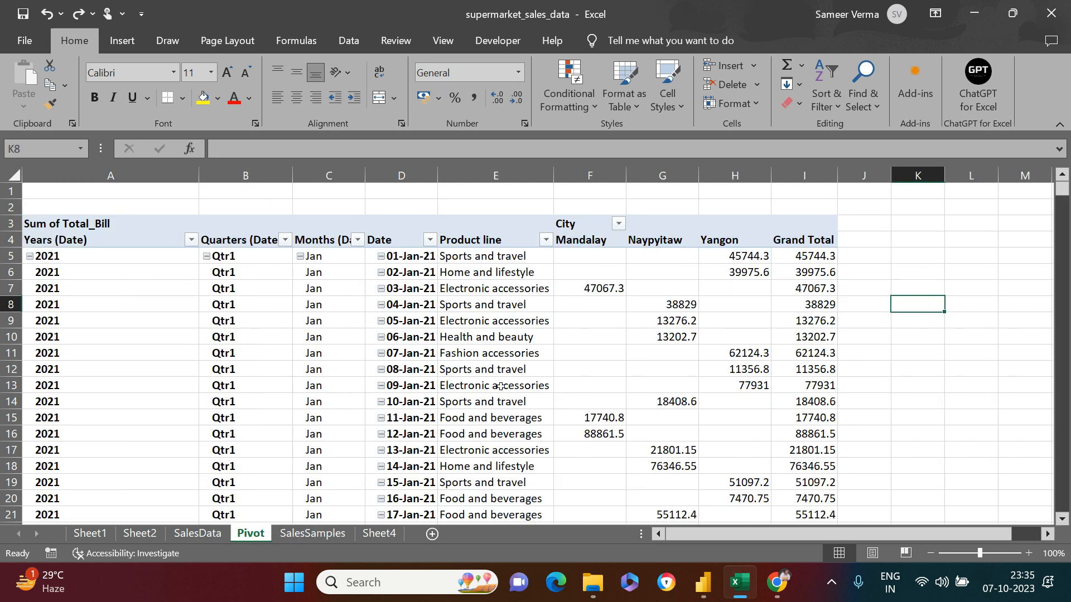
# - Check the 01-Jan-21 Sports and travel record for Yangon on both the Pivot and SalesSamples sheets
pyautogui.moveTo(431, 258); pyautogui.dragTo(714, 260)
pyautogui.click(489, 259)
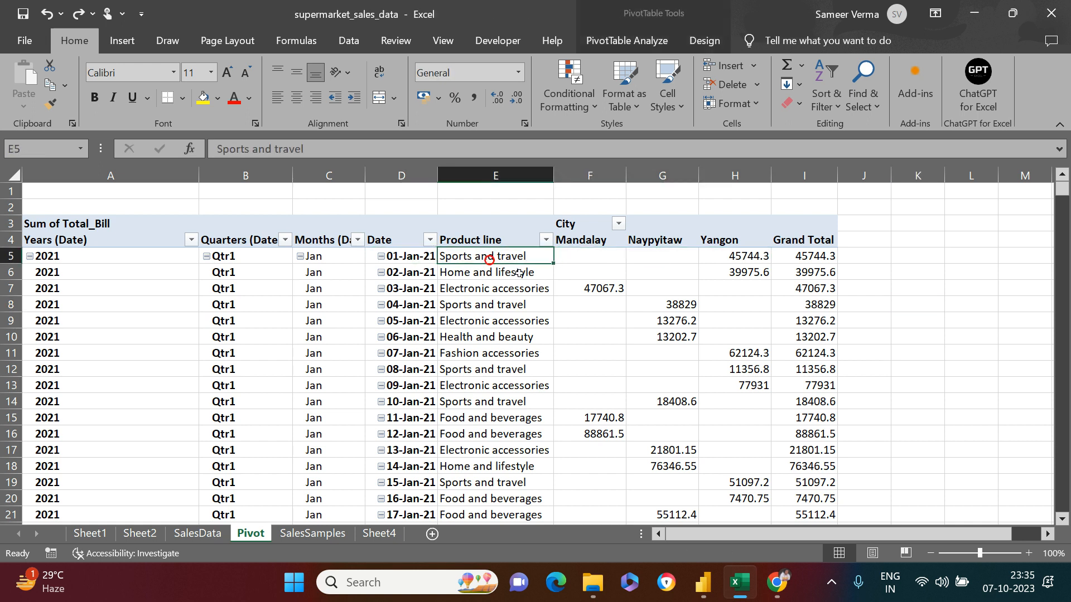
pyautogui.click(729, 258)
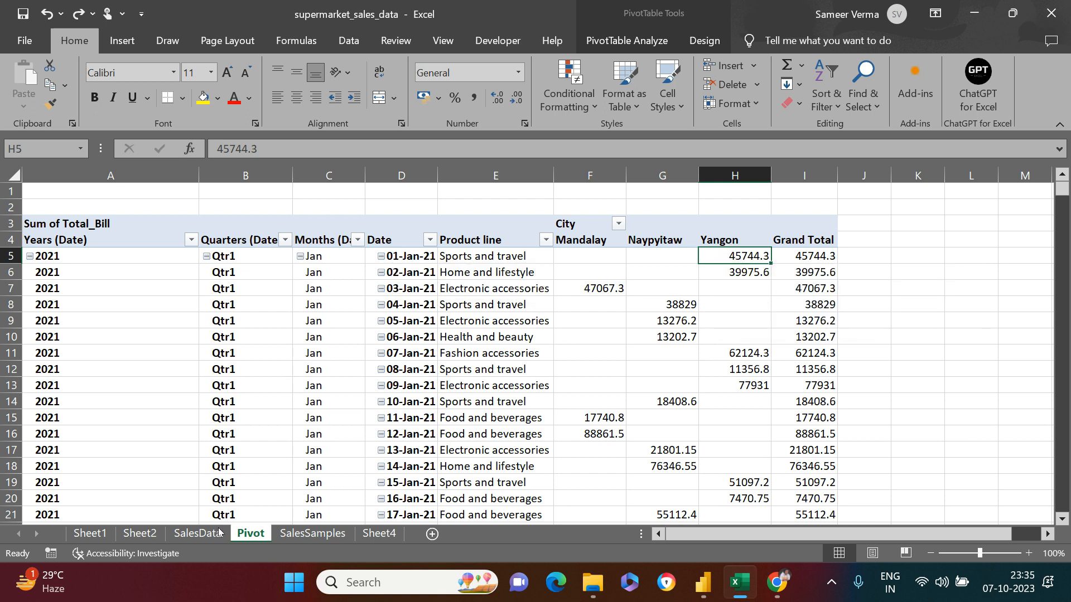
pyautogui.click(301, 535)
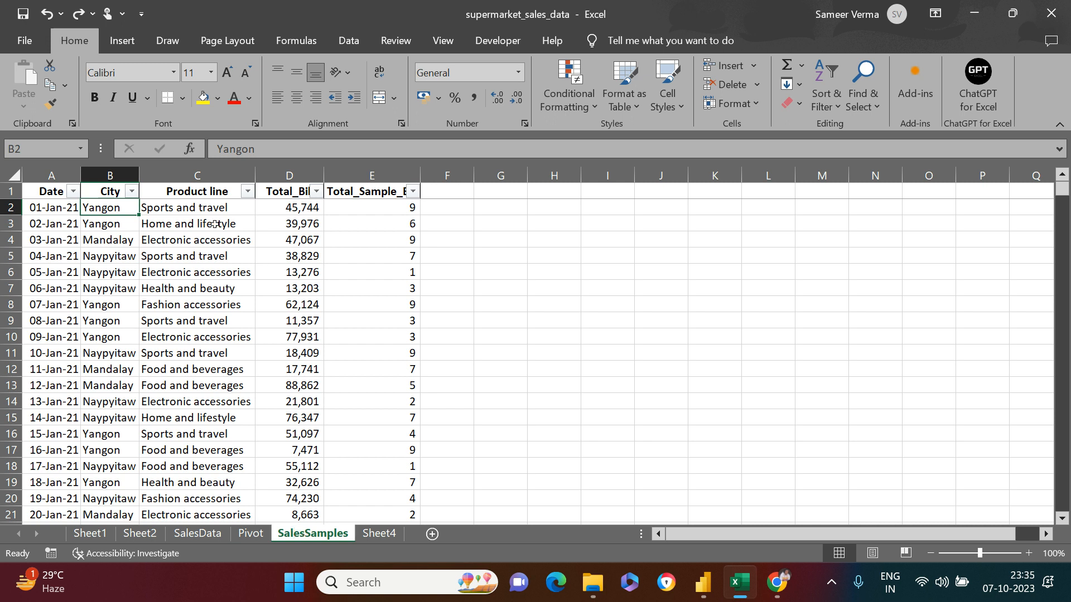
pyautogui.click(303, 213)
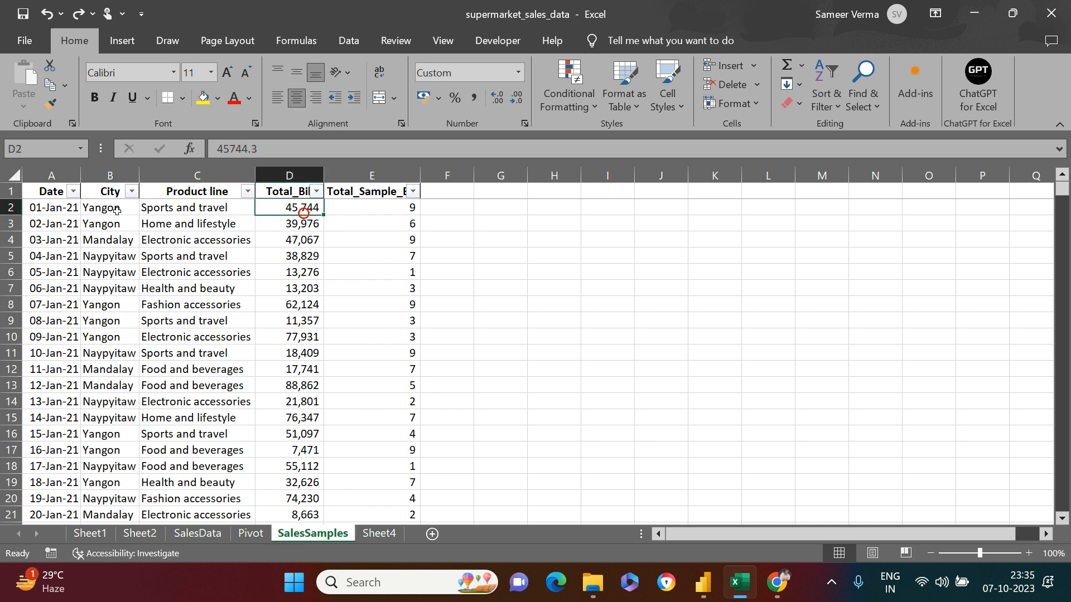
pyautogui.click(171, 211)
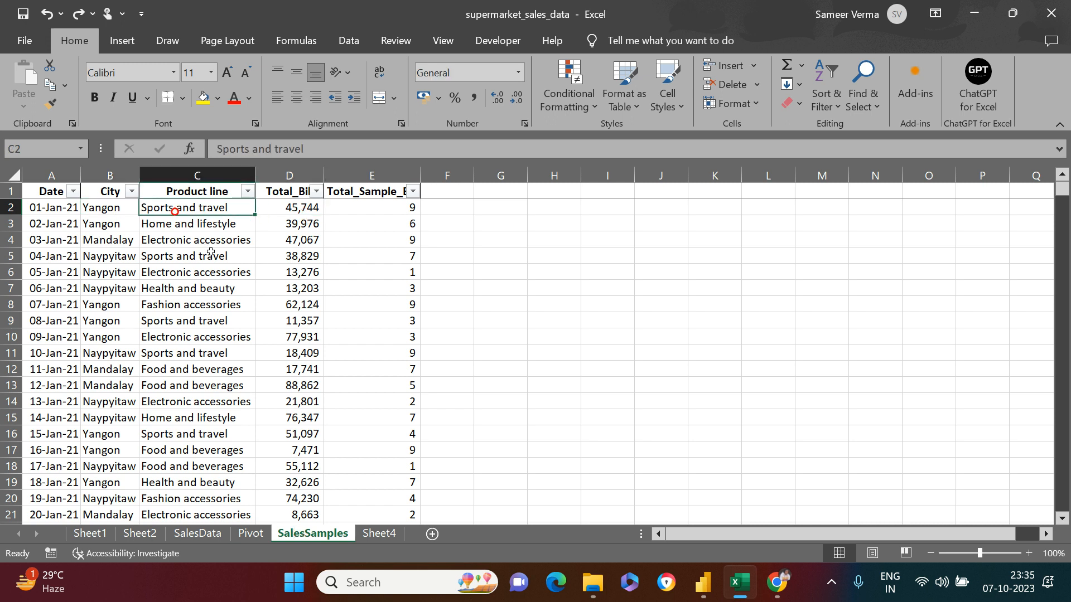
pyautogui.click(72, 214)
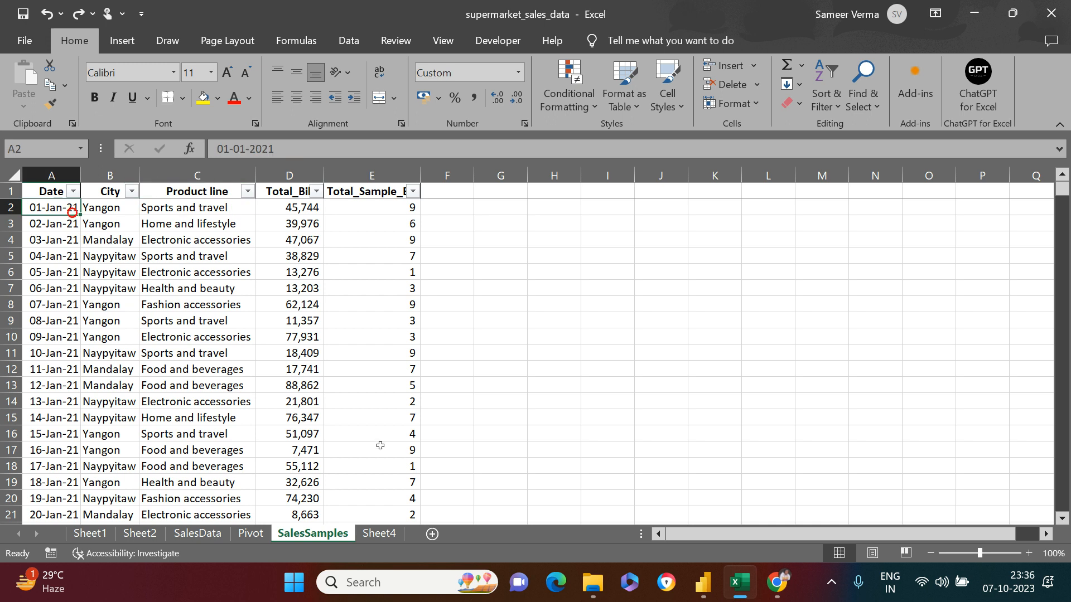
pyautogui.click(251, 533)
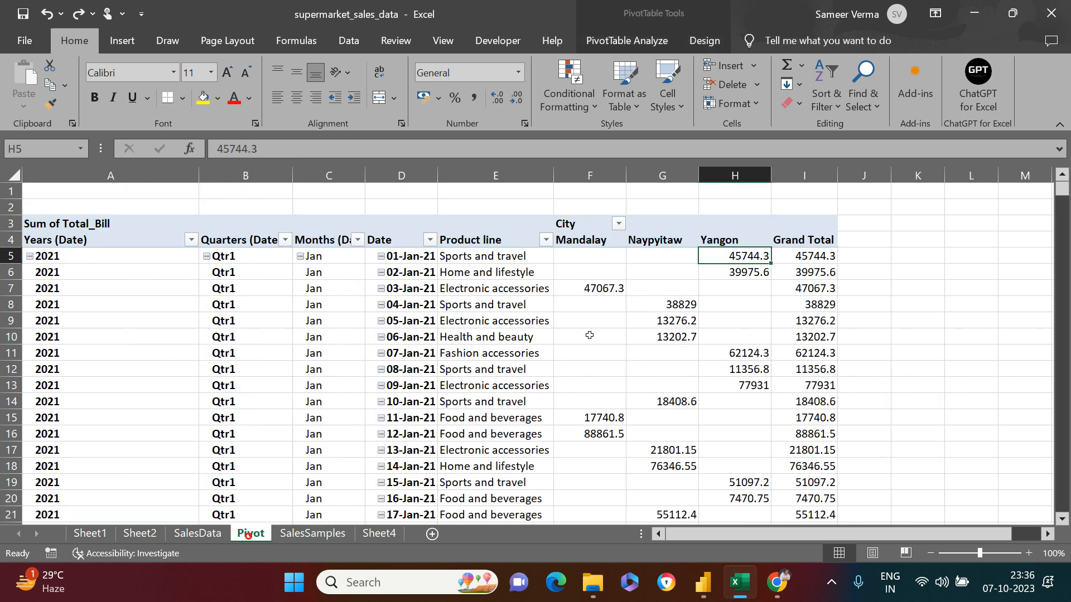
pyautogui.scroll(-3, 614, 379)
pyautogui.scroll(3, 638, 415)
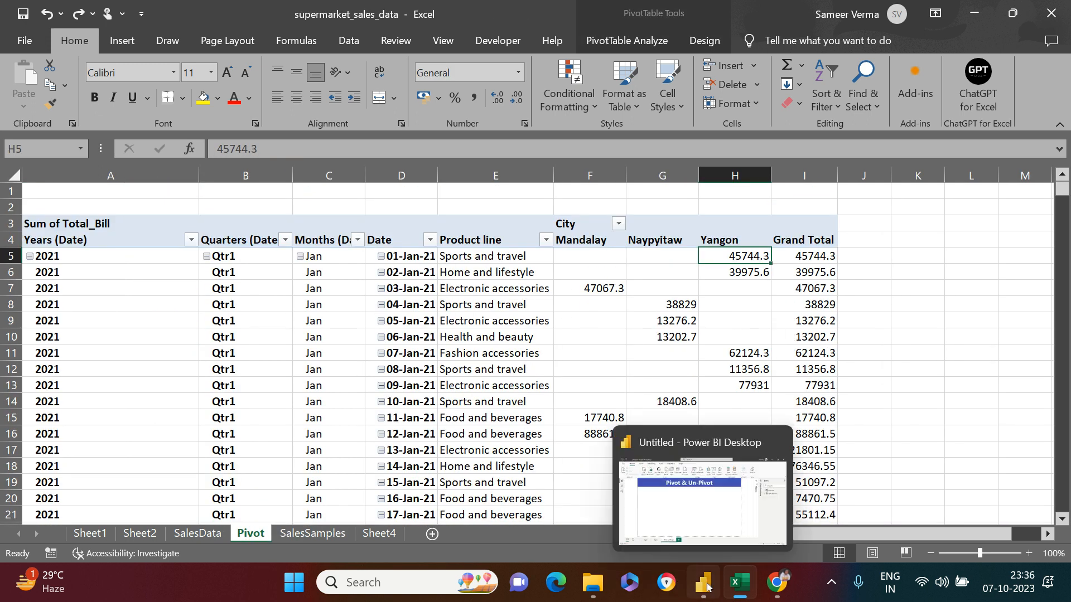
# - Switch to Power BI Desktop and open the Pivot sheet of the supermarket_sales_data workbook in Power Query for transformation
pyautogui.click(704, 583)
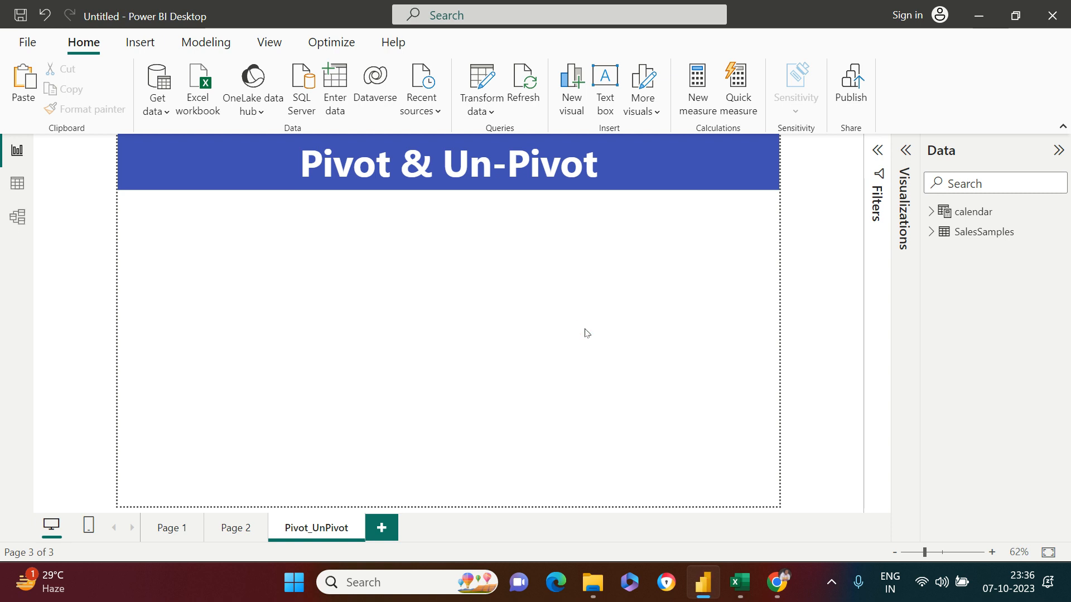
pyautogui.click(191, 112)
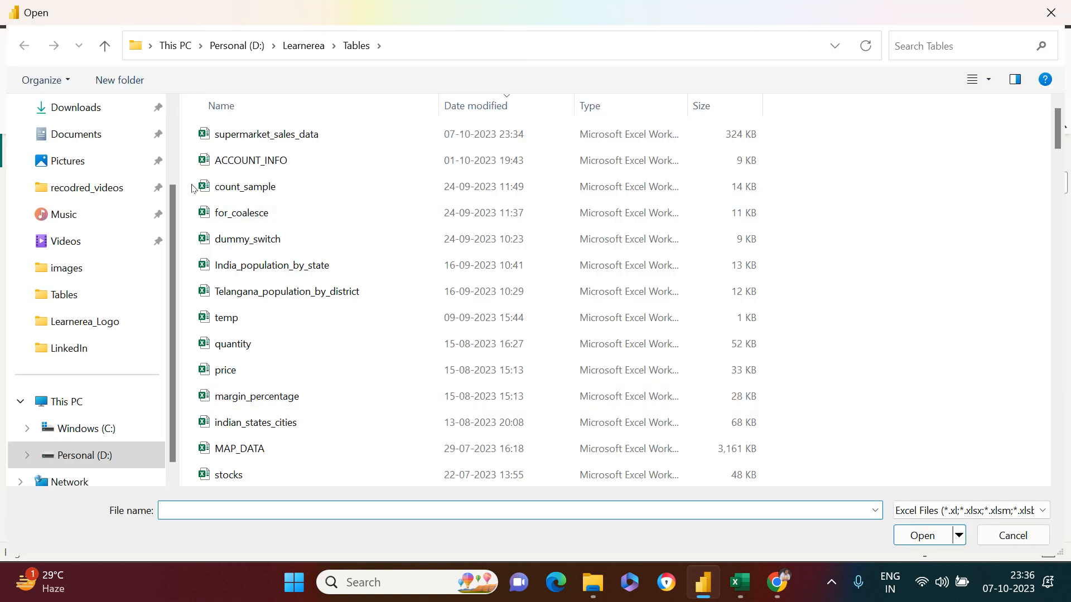
pyautogui.click(263, 134)
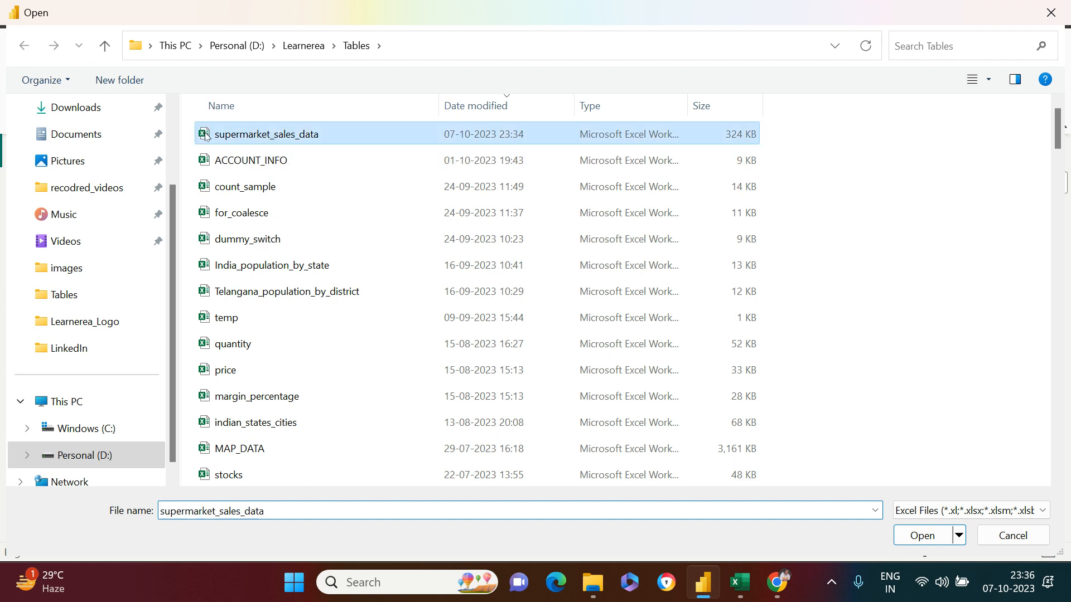
pyautogui.click(913, 537)
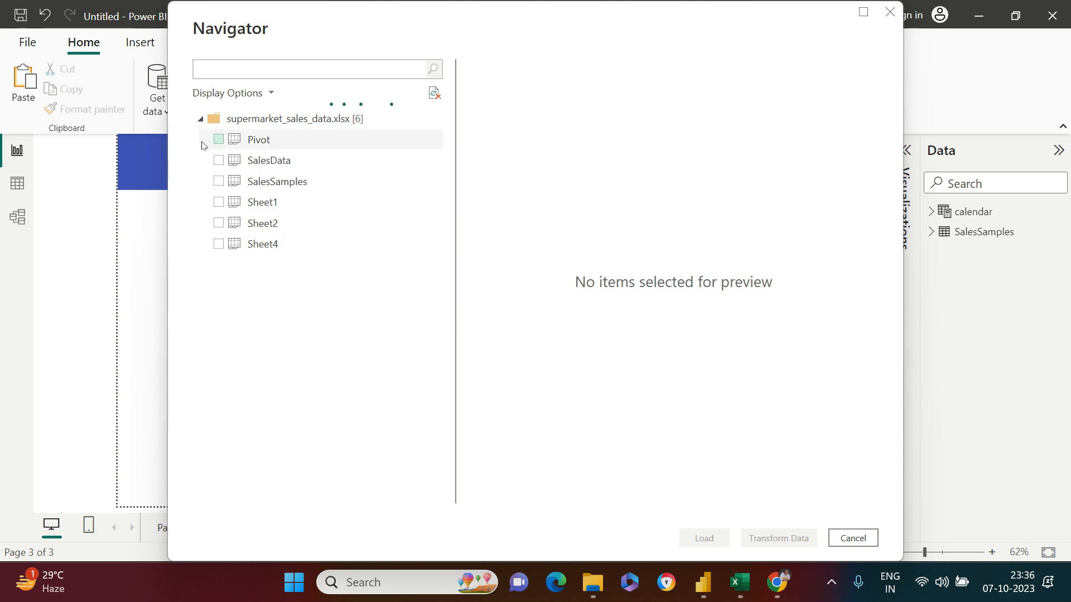
pyautogui.click(218, 139)
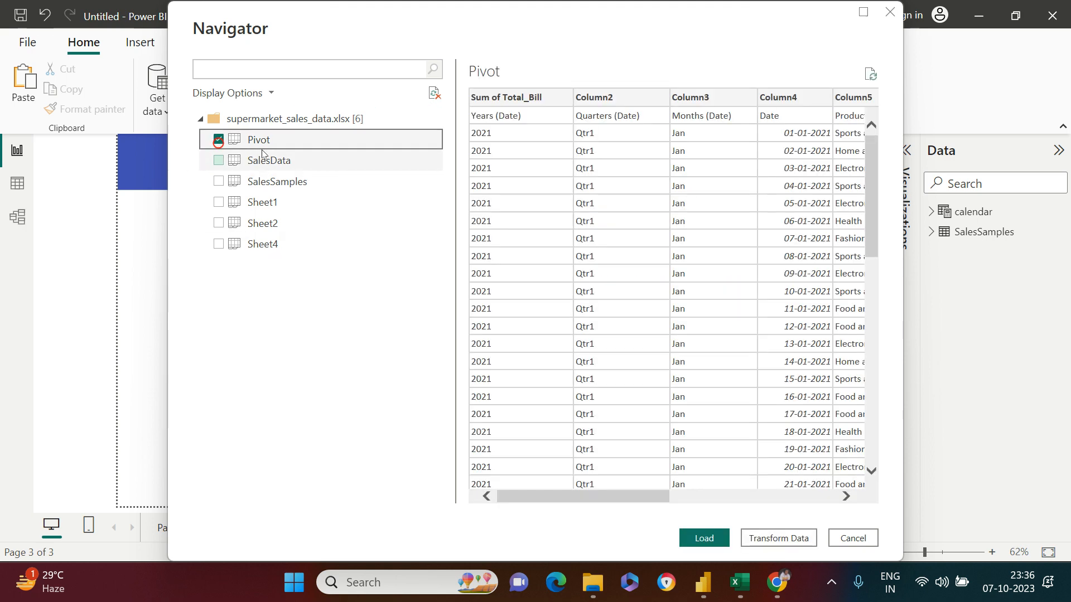
pyautogui.moveTo(614, 501); pyautogui.dragTo(644, 495)
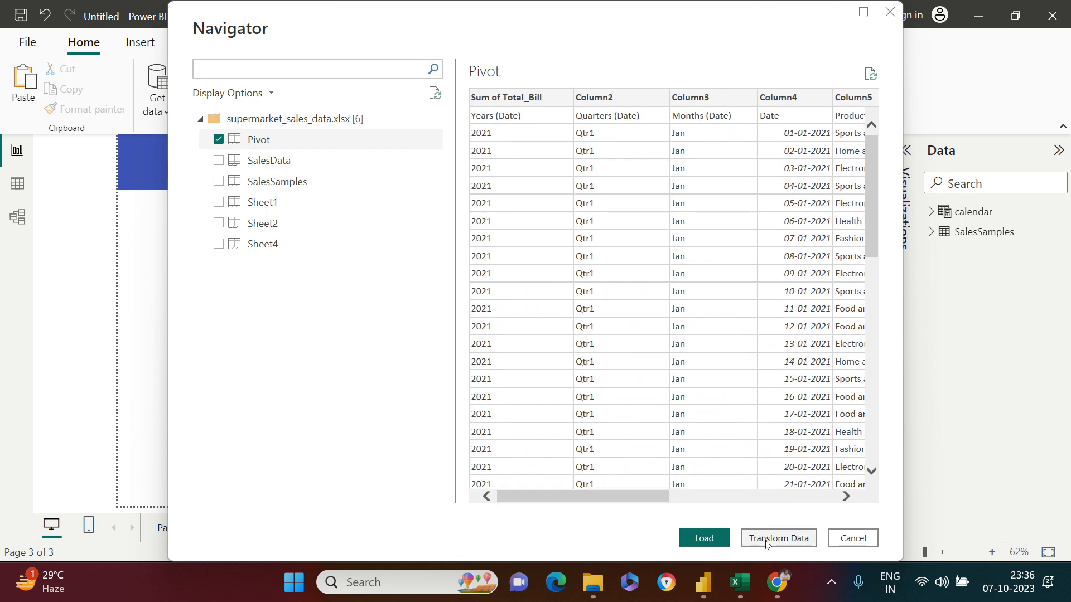
pyautogui.hotkey('alt', 'Tab')
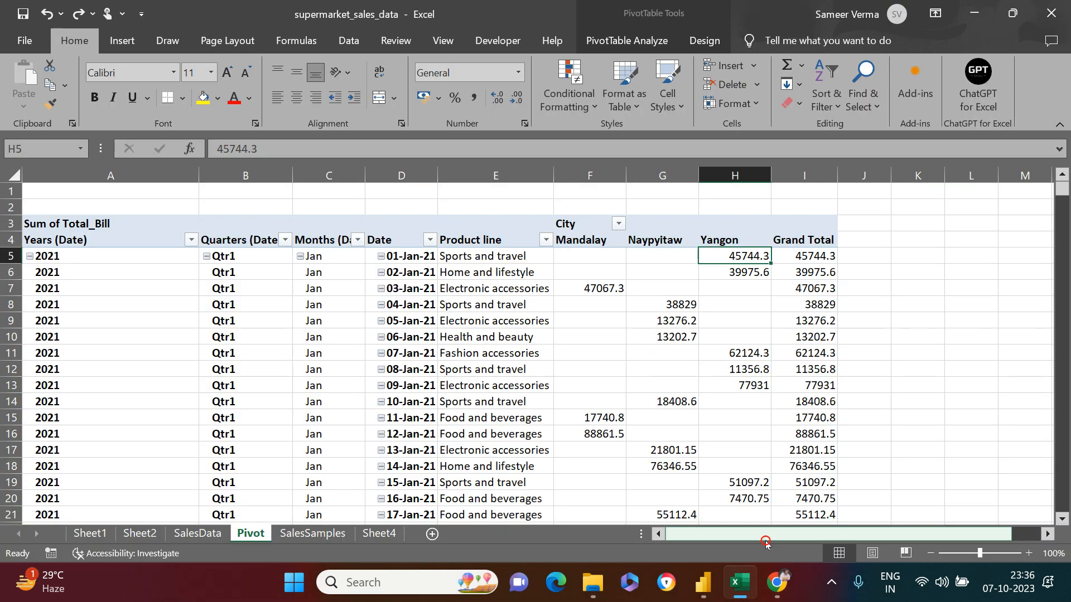
pyautogui.hotkey('alt', 'Tab')
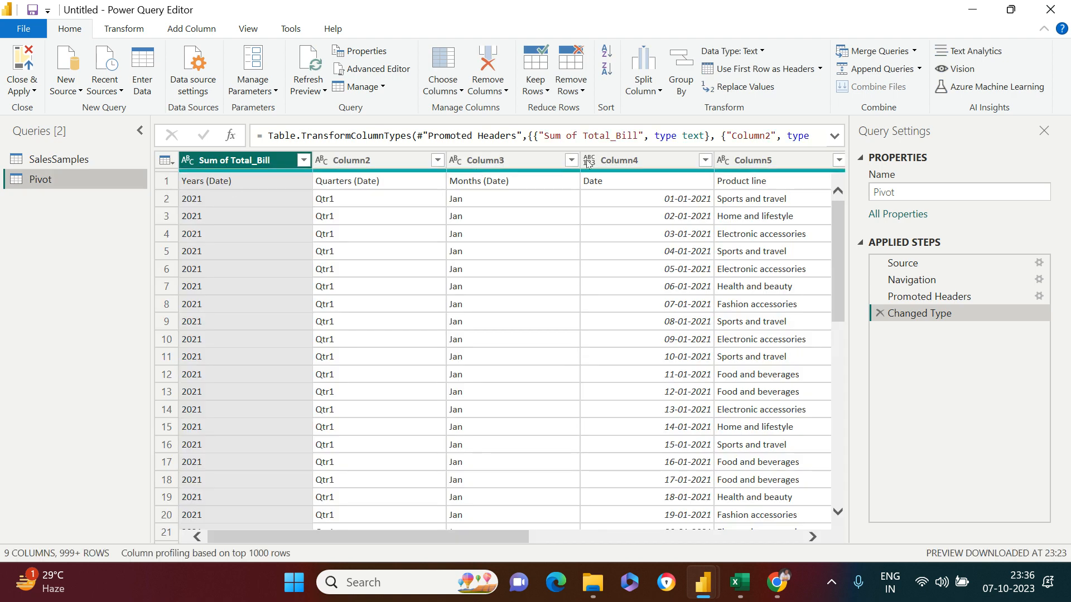
# - Remove the Sum of Total_Bill, Column2 and Column3 columns, which hold the years, quarters and months, from the Pivot query
pyautogui.keyDown('shift'); pyautogui.click(532, 163); pyautogui.keyUp('shift')
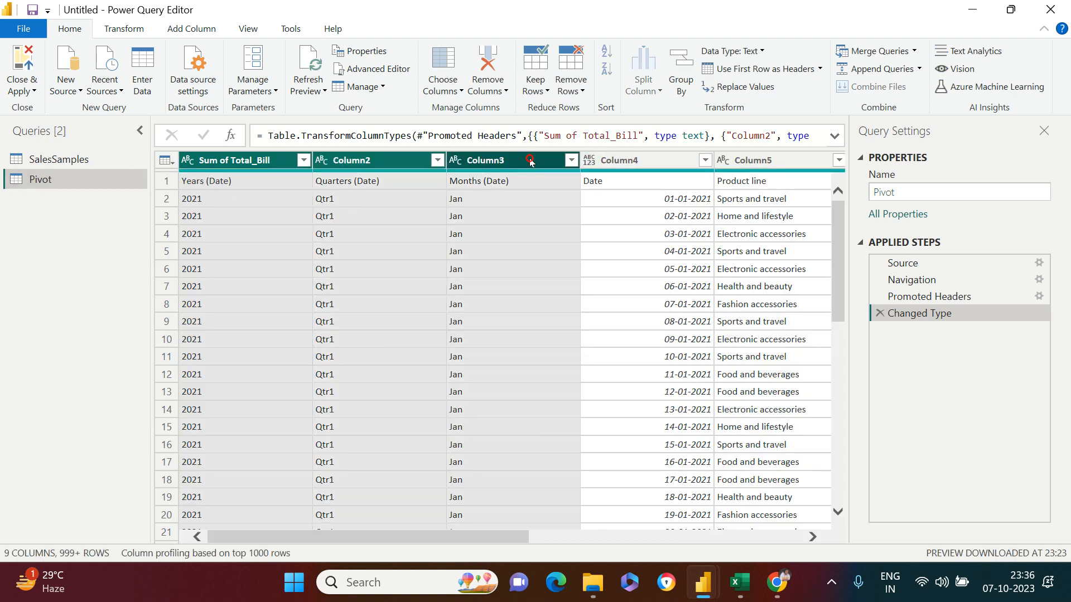
pyautogui.click(505, 92)
pyautogui.click(494, 109)
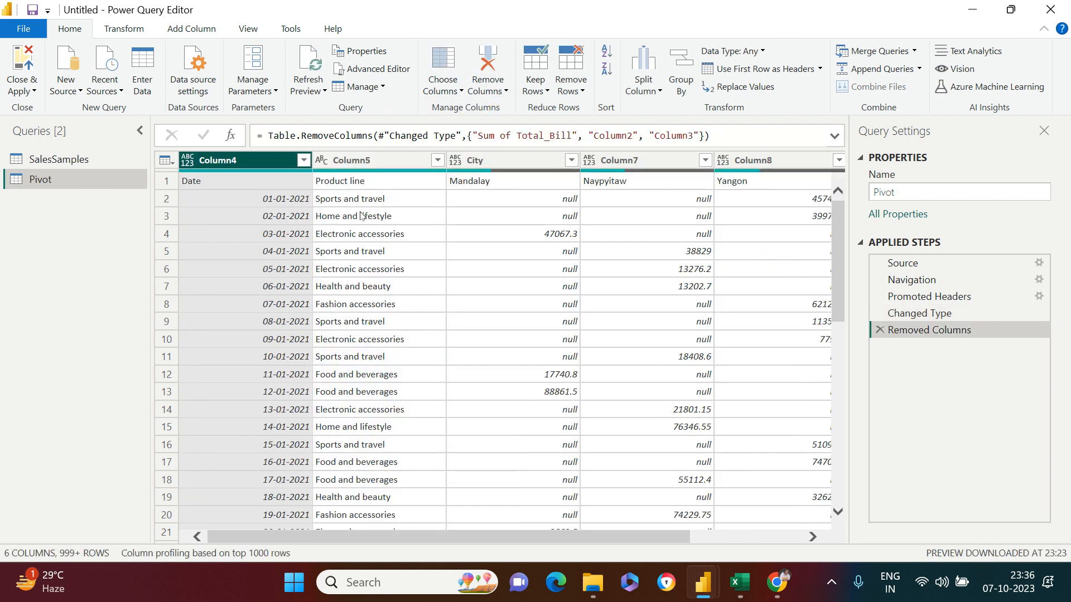
# - Remove Column9, which holds the Grand Total values, from the Pivot query
pyautogui.hscroll(3, 657, 537)
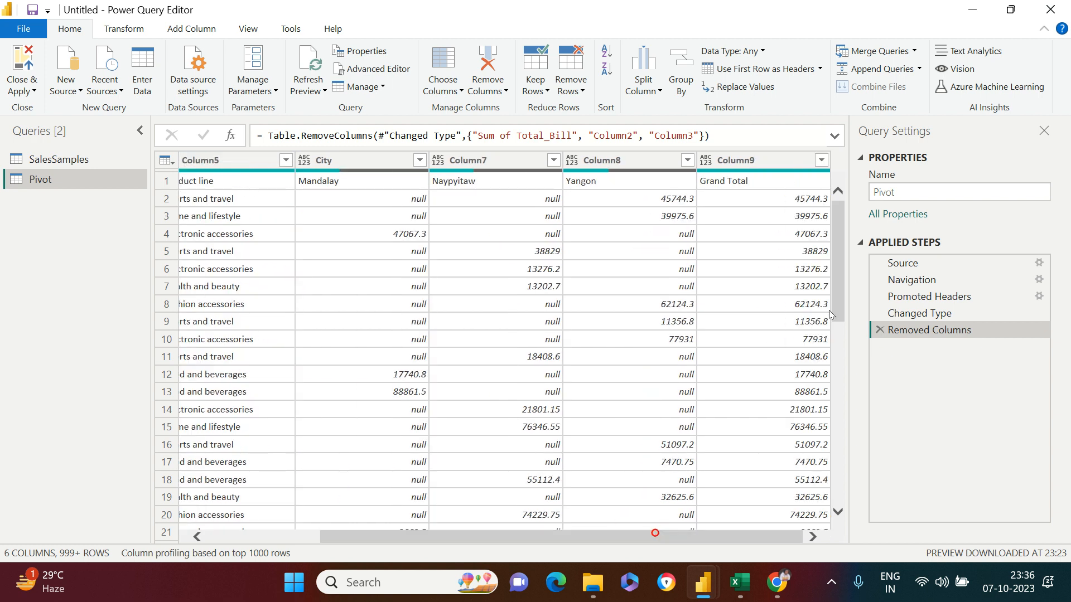
pyautogui.click(756, 162)
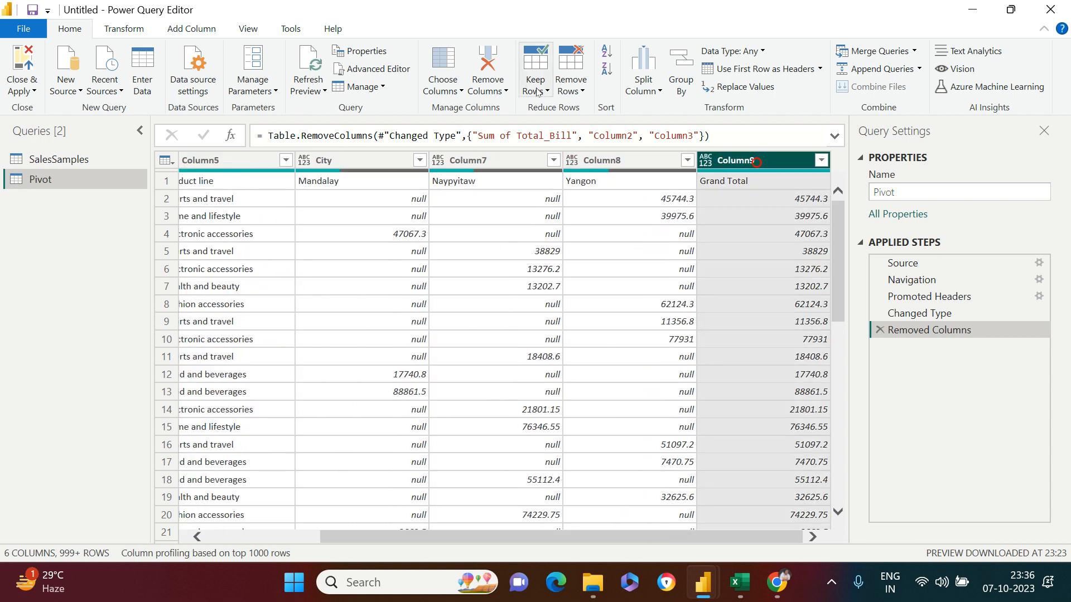
pyautogui.click(490, 89)
pyautogui.click(492, 113)
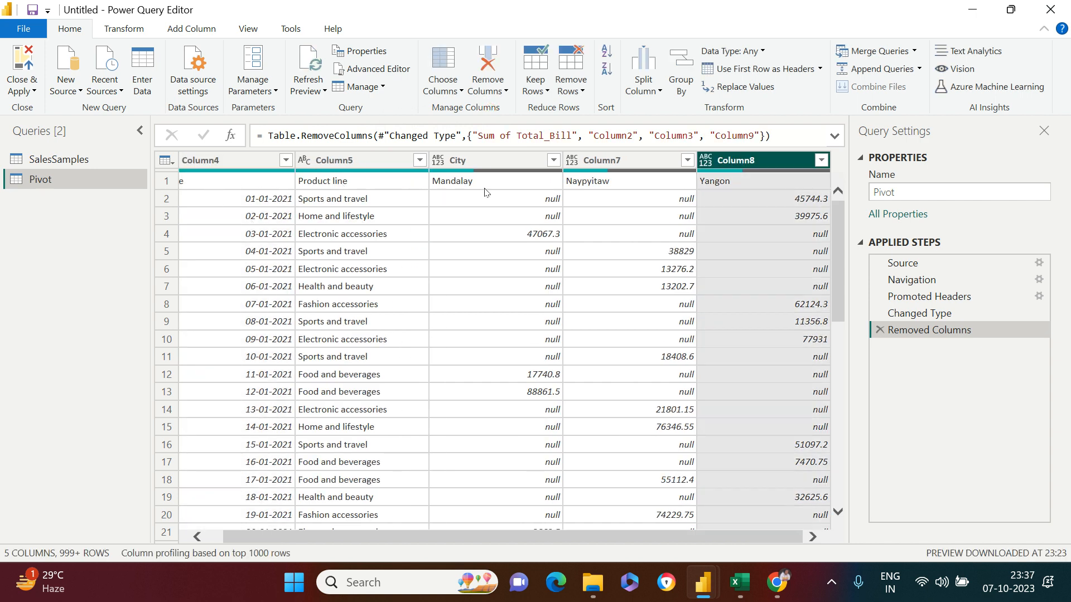
# - Promote the first row of the Pivot query to column headers
pyautogui.moveTo(483, 536); pyautogui.dragTo(466, 535)
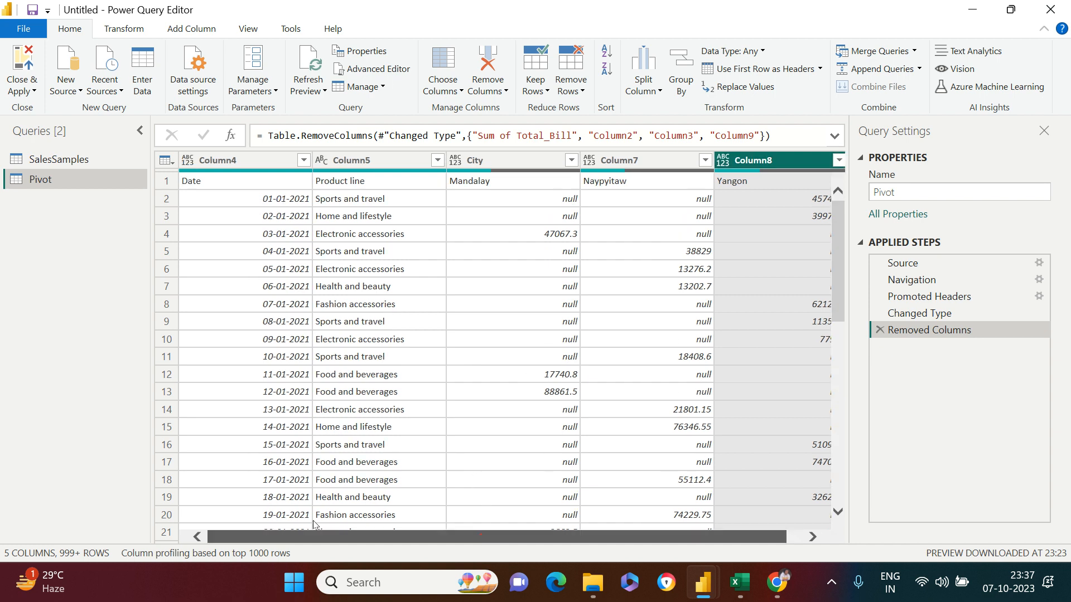
pyautogui.click(166, 181)
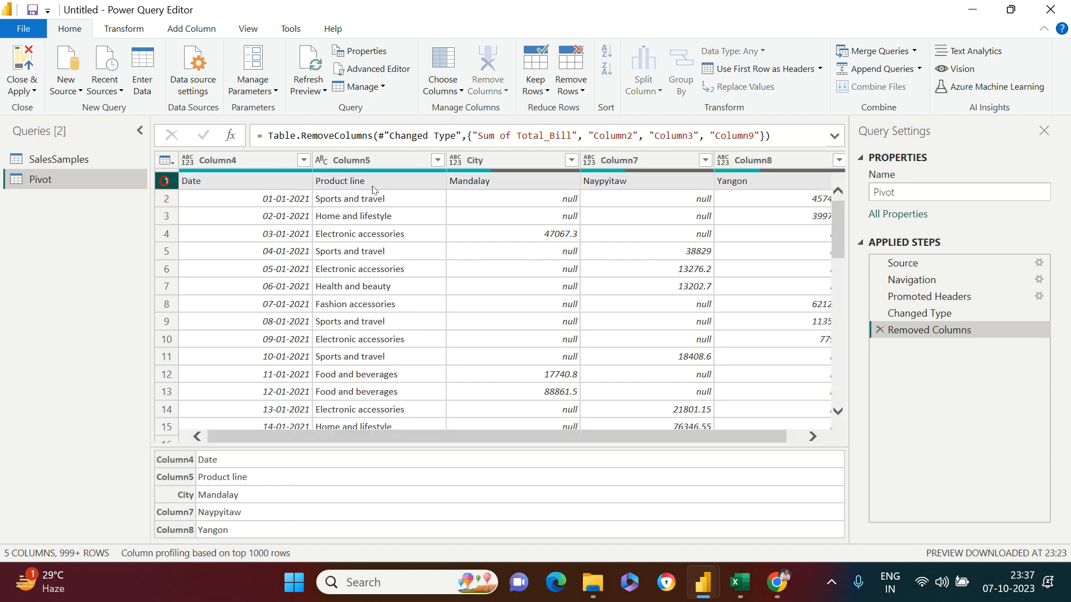
pyautogui.click(733, 74)
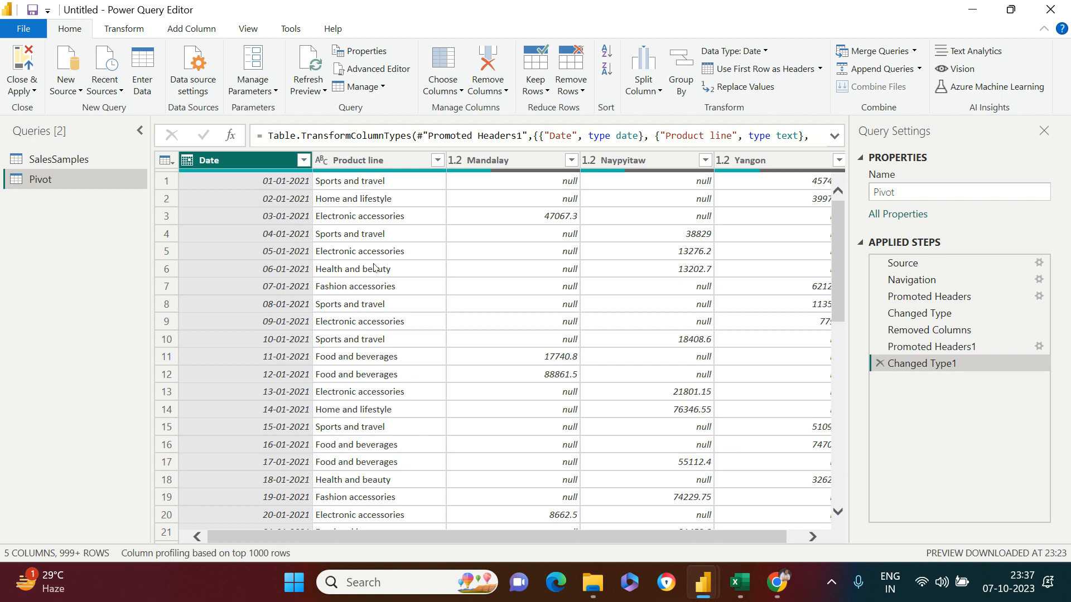
pyautogui.click(373, 267)
pyautogui.moveTo(421, 447); pyautogui.dragTo(425, 533)
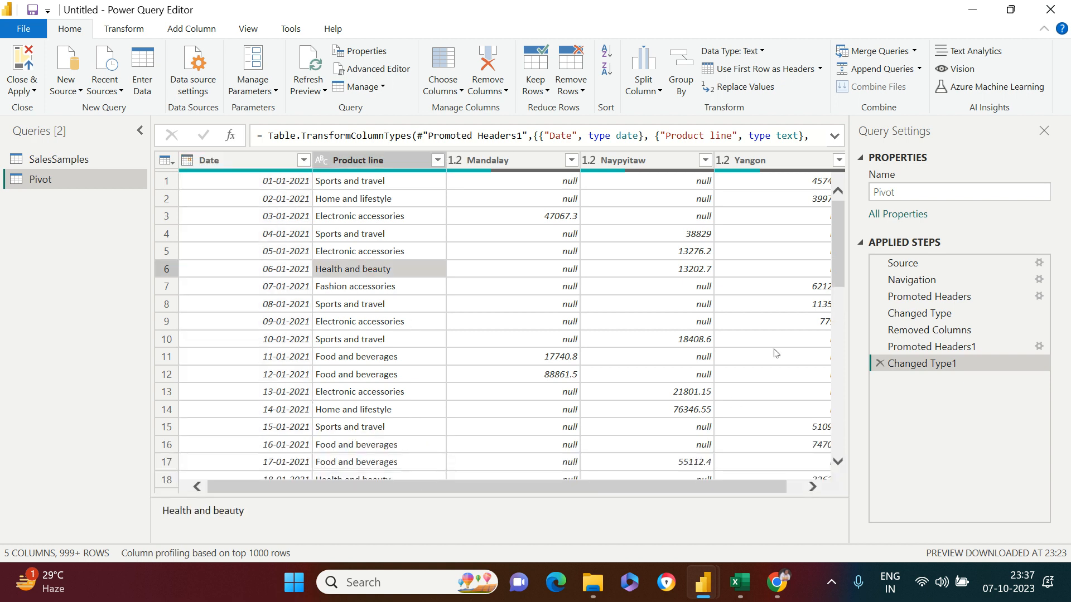
# - Switch to the Excel workbook and examine the last rows of the Pivot sheet, including the Grand Total row, against the query
pyautogui.click(739, 582)
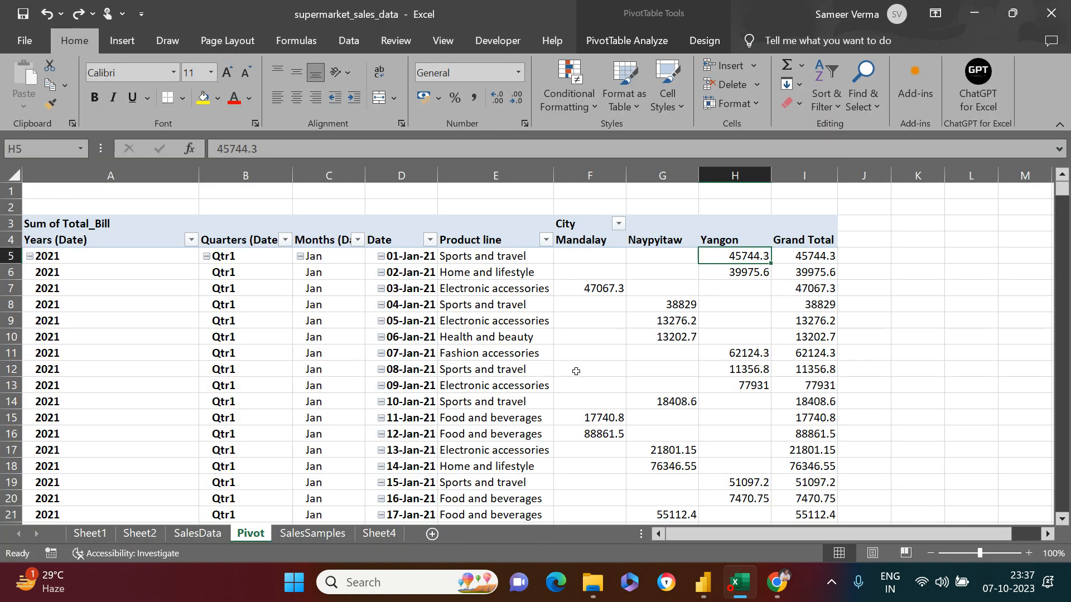
pyautogui.scroll(-14, 642, 480)
pyautogui.click(478, 430)
pyautogui.hotkey('ctrl', 'space')
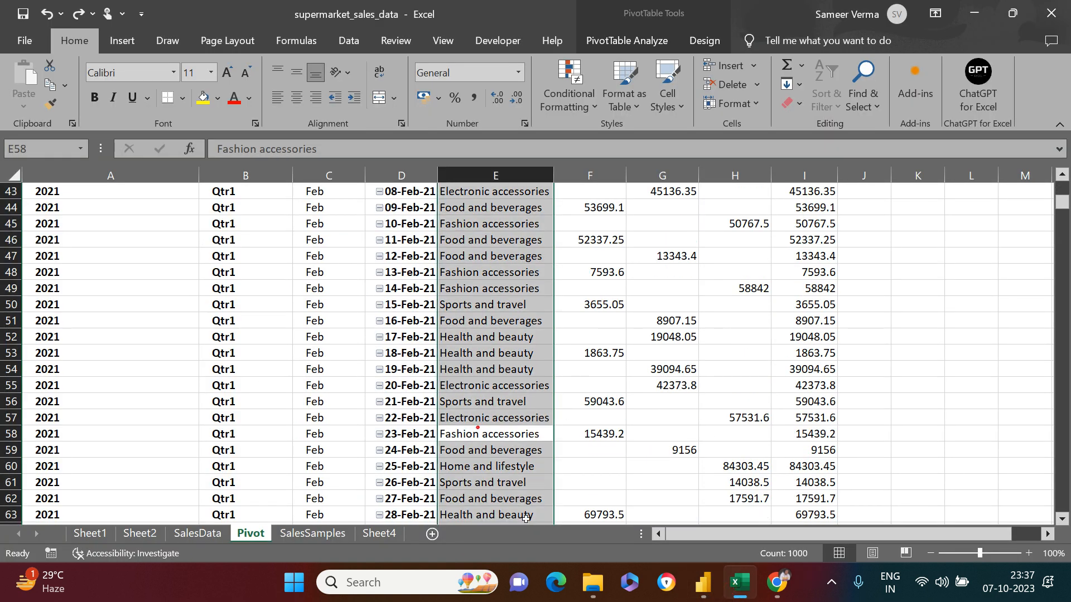
pyautogui.click(517, 468)
pyautogui.hotkey('ctrl', 'Down')
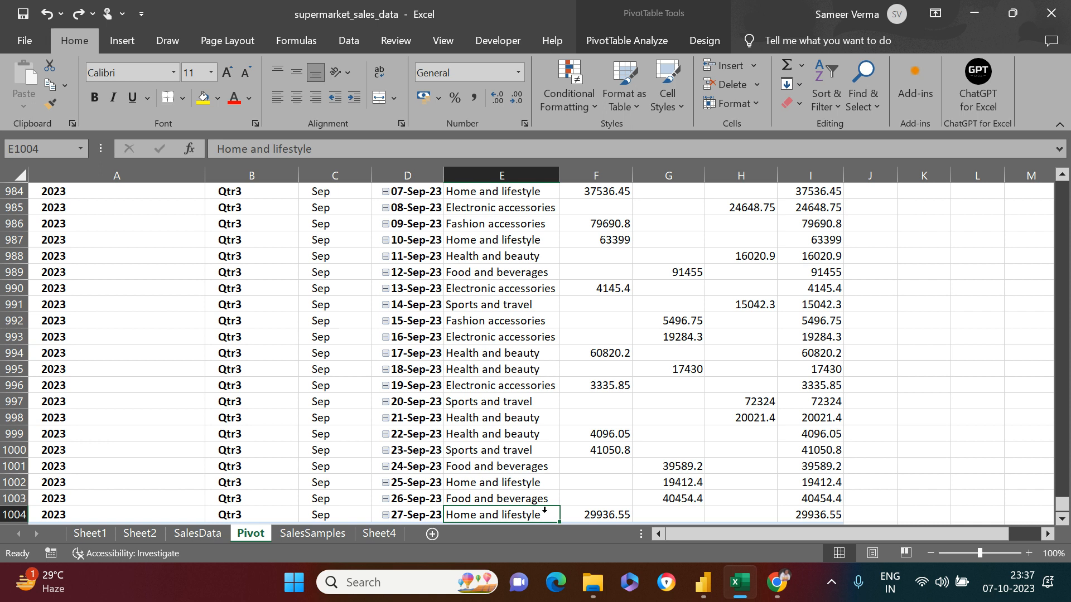
pyautogui.scroll(-4, 548, 507)
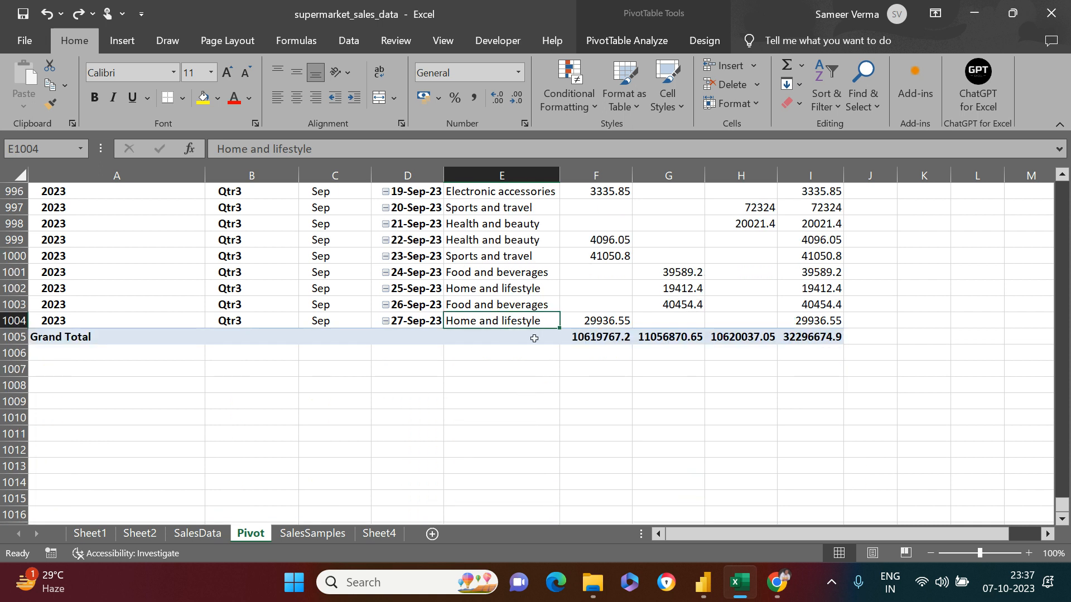
pyautogui.hotkey('alt', 'Tab')
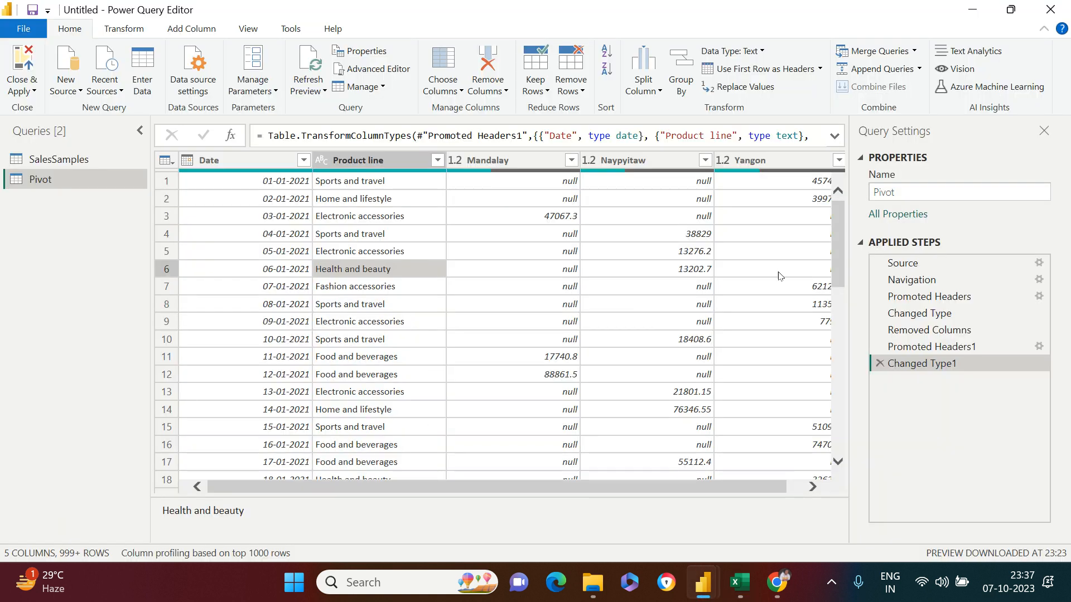
pyautogui.hotkey('alt', 'Tab')
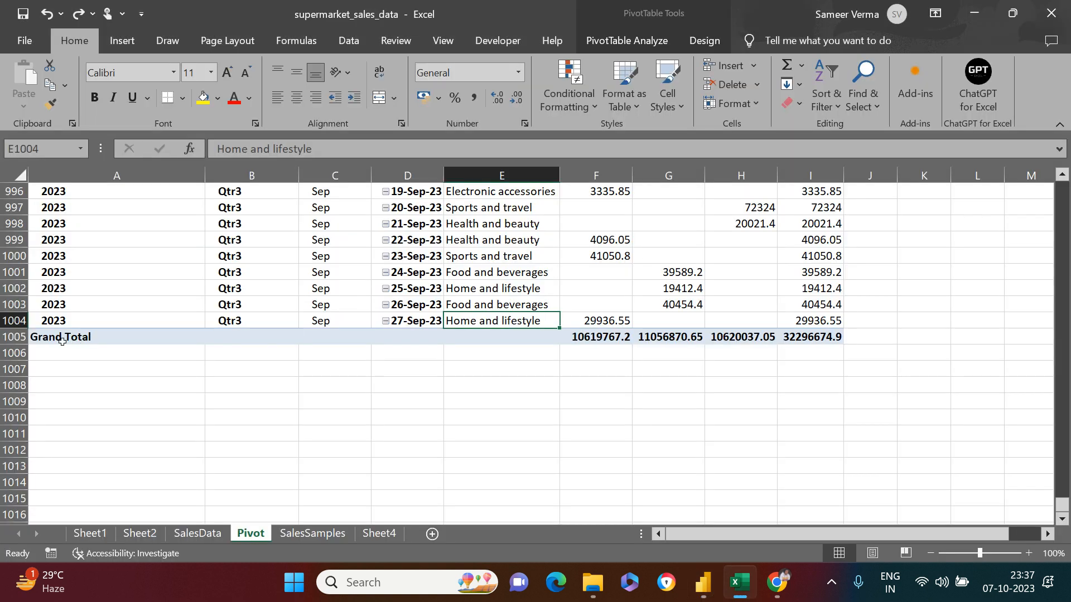
# - Switch back to Power Query Editor and examine the last rows of the Pivot query for the Grand Total row
pyautogui.hotkey('alt', 'Tab')
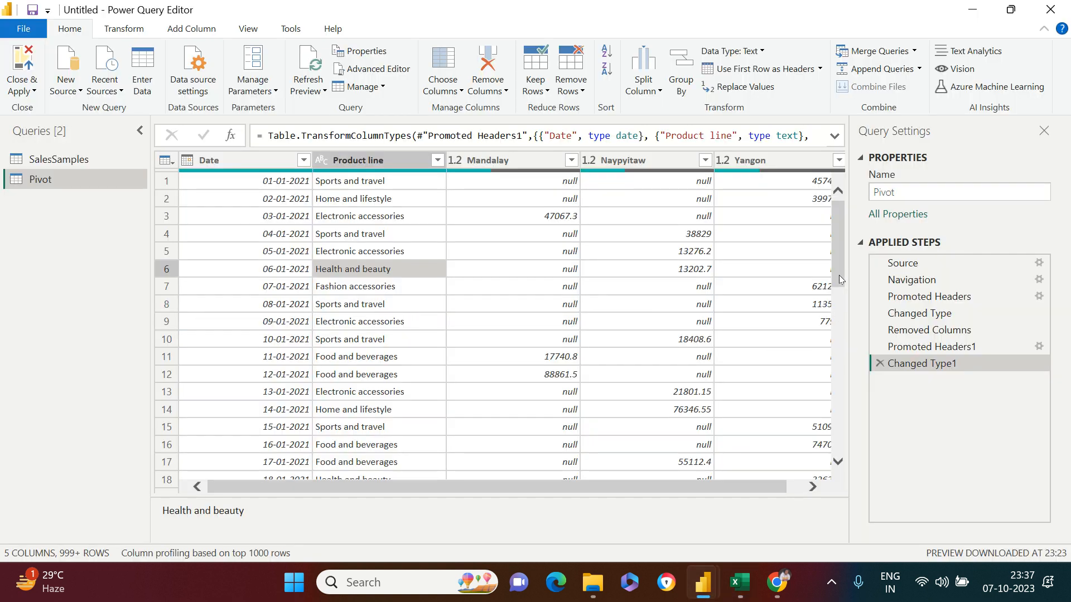
pyautogui.scroll(-10, 839, 273)
pyautogui.scroll(-20, 839, 424)
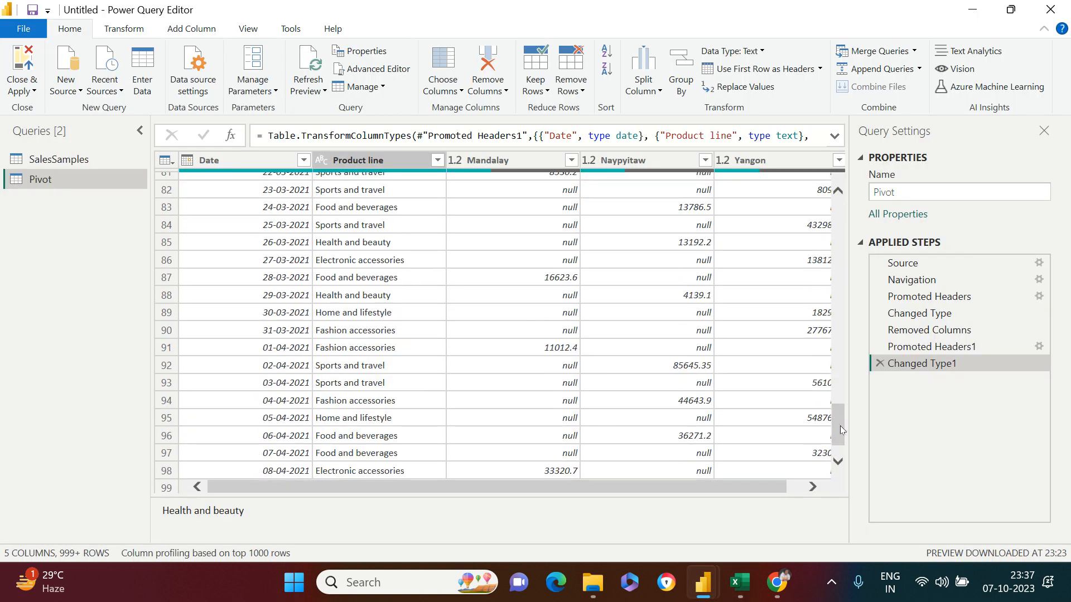
pyautogui.scroll(-20, 839, 425)
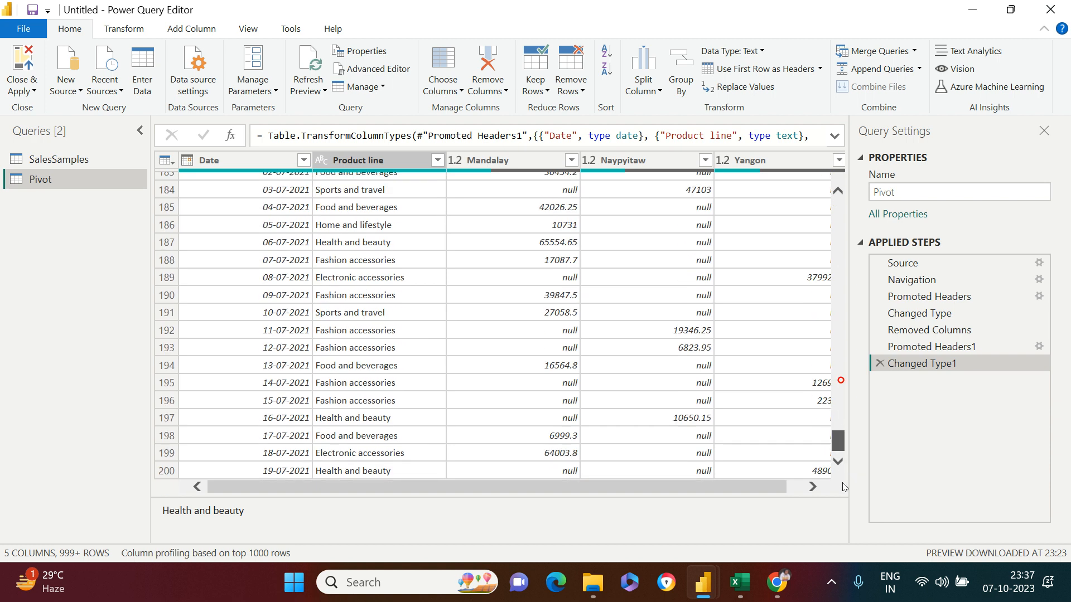
pyautogui.scroll(-20, 845, 416)
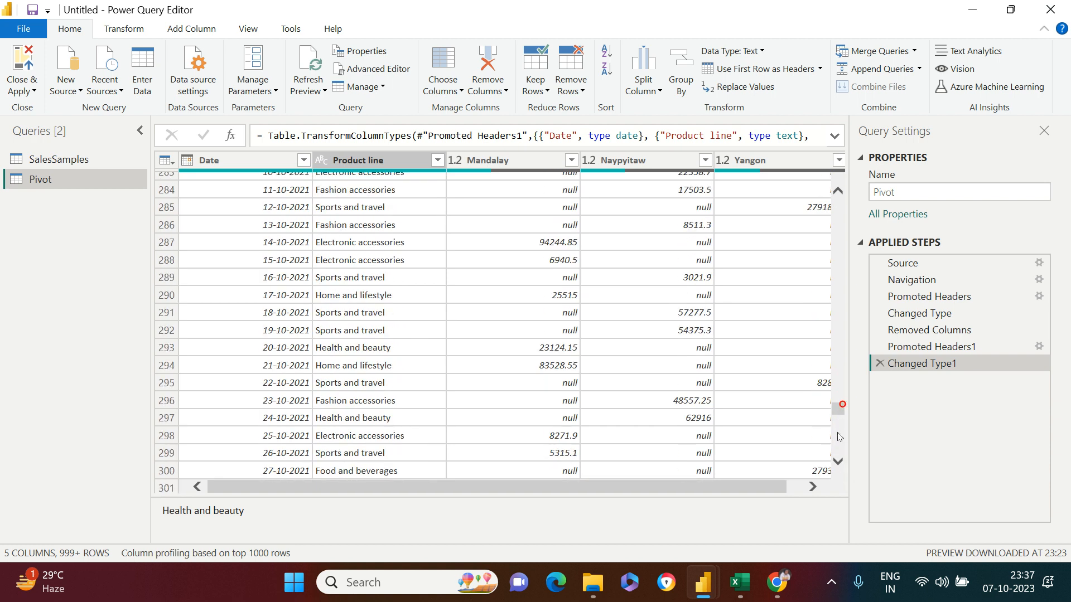
pyautogui.scroll(-20, 838, 424)
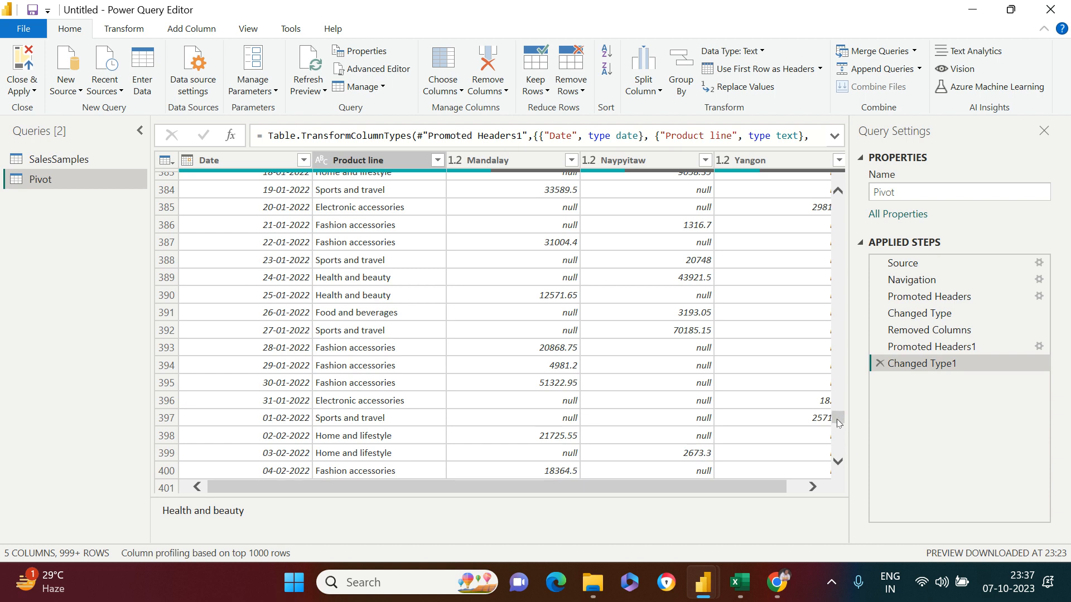
pyautogui.scroll(-20, 837, 425)
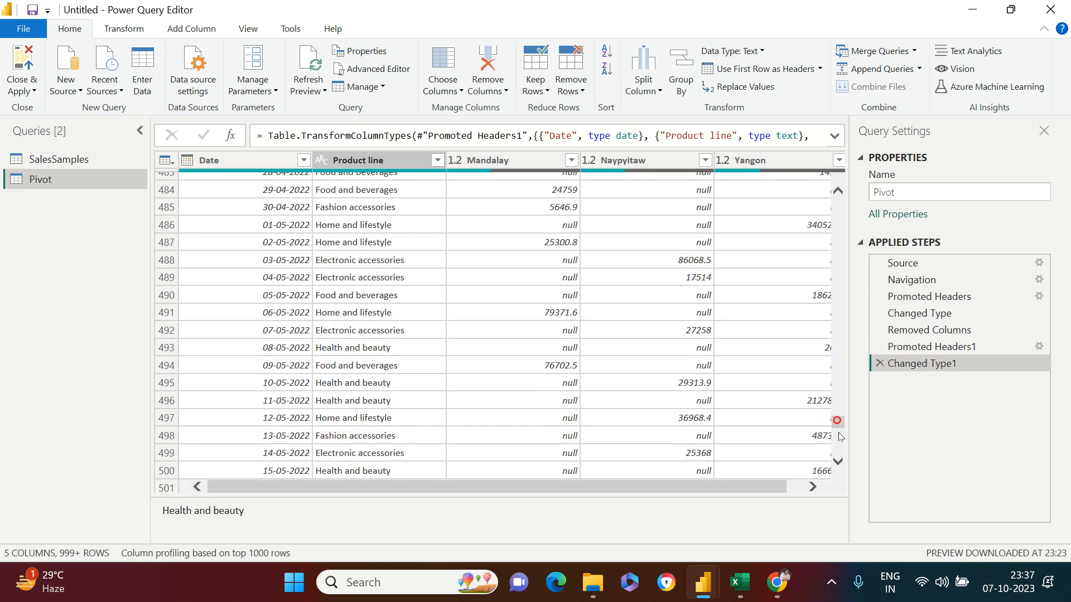
pyautogui.scroll(-15, 836, 441)
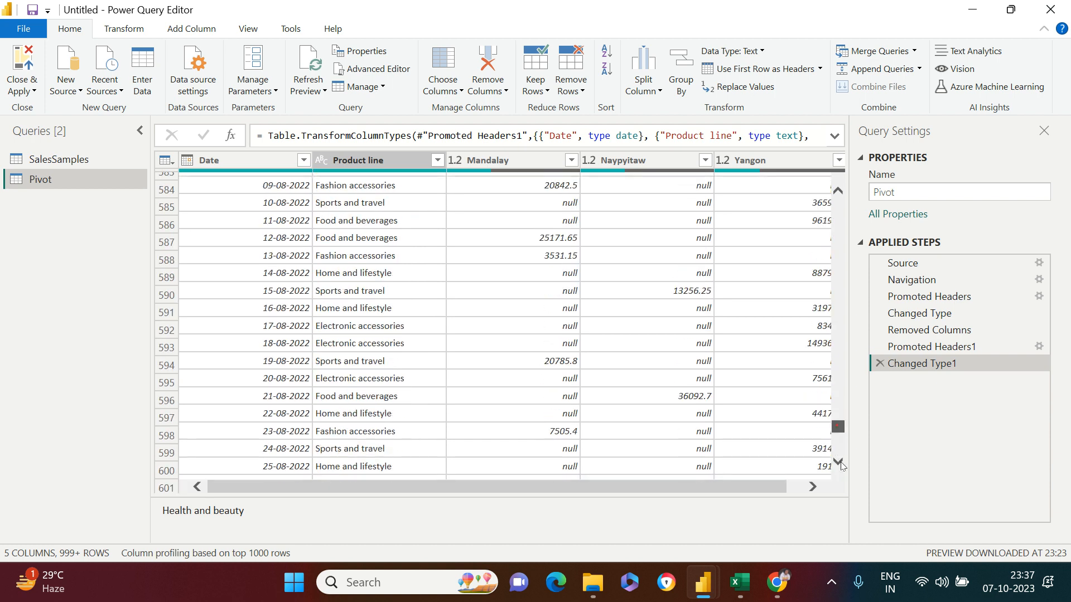
pyautogui.scroll(-20, 838, 435)
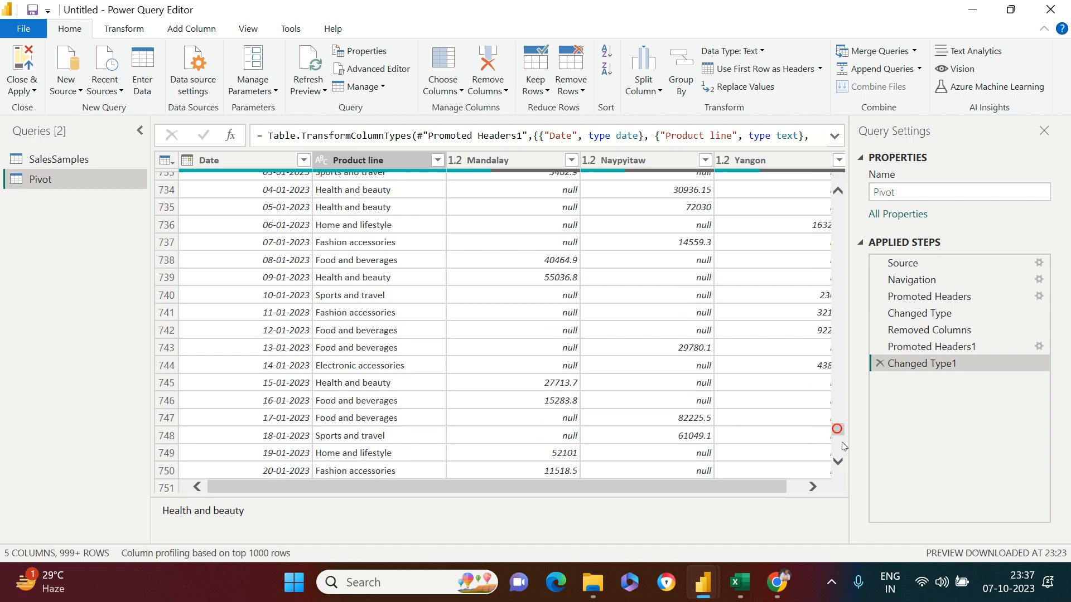
pyautogui.scroll(-20, 838, 446)
pyautogui.scroll(-20, 837, 466)
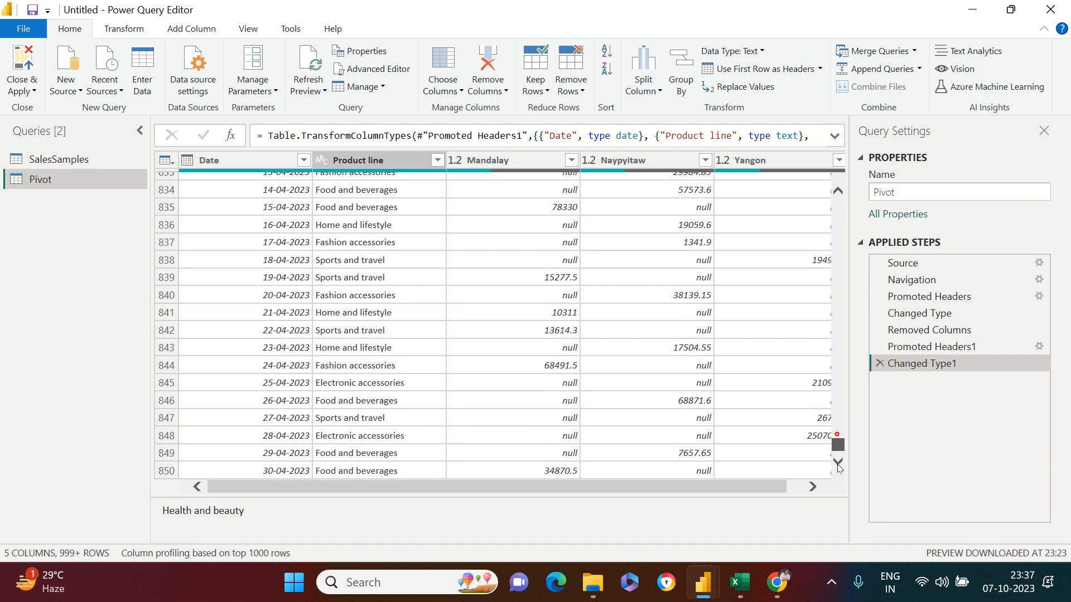
pyautogui.moveTo(837, 435); pyautogui.dragTo(839, 475)
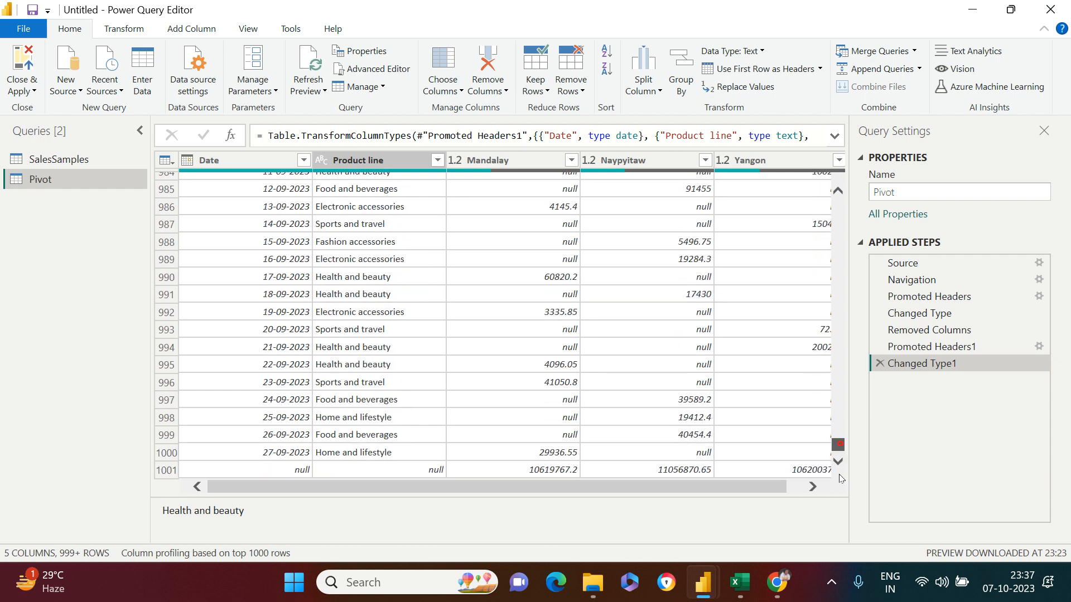
# - Remove 1 row from the bottom of the Pivot query to drop the Grand Total row
pyautogui.click(165, 472)
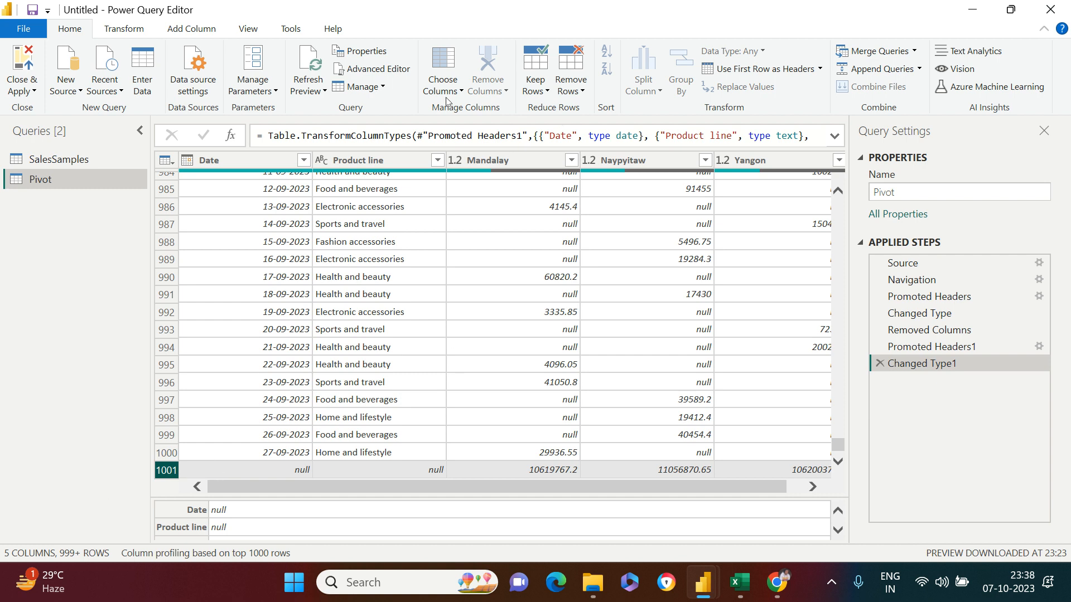
pyautogui.click(573, 93)
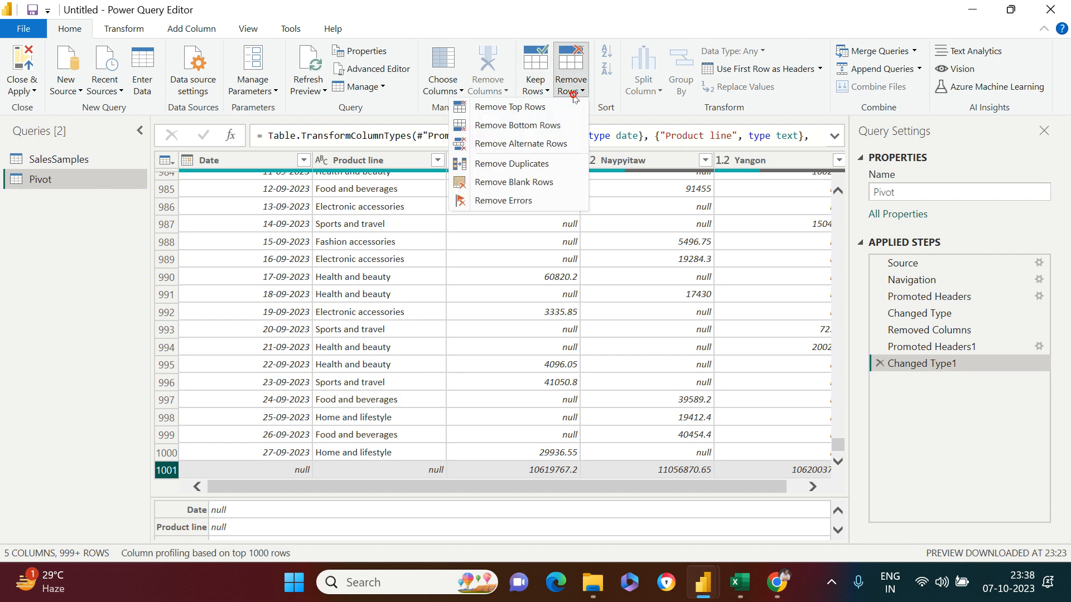
pyautogui.click(546, 126)
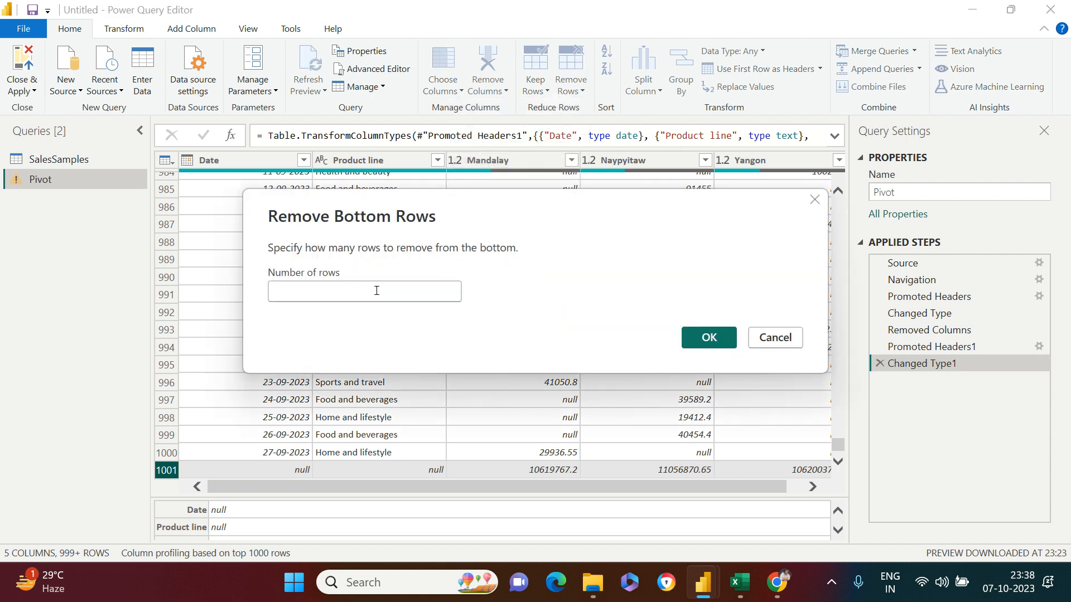
pyautogui.write('1')
pyautogui.click(717, 338)
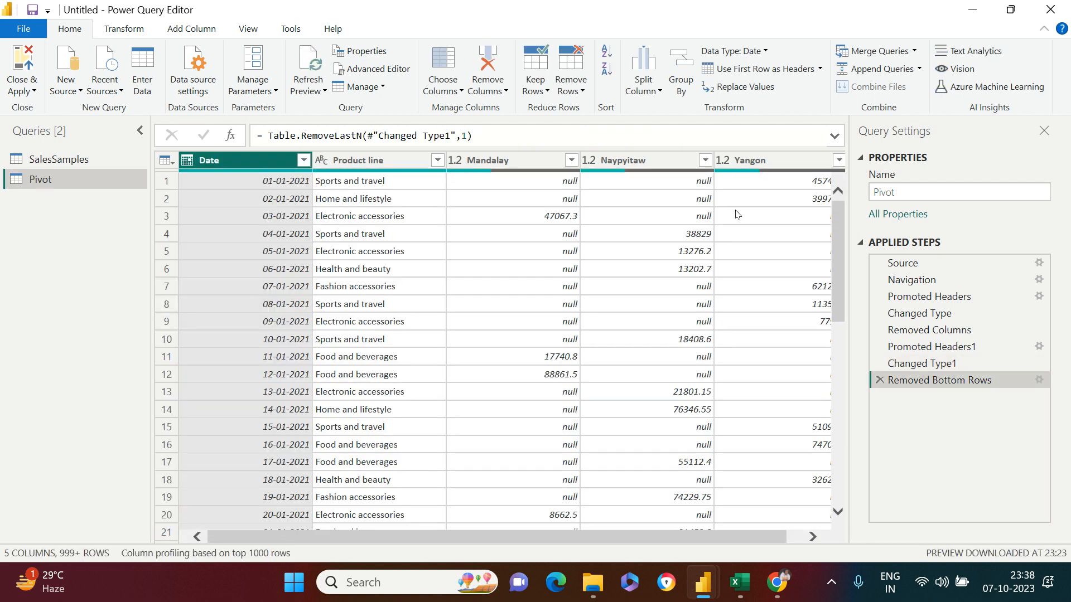
# - Unpivot the Mandalay, Naypyitaw and Yangon columns of the Pivot query
pyautogui.click(377, 199)
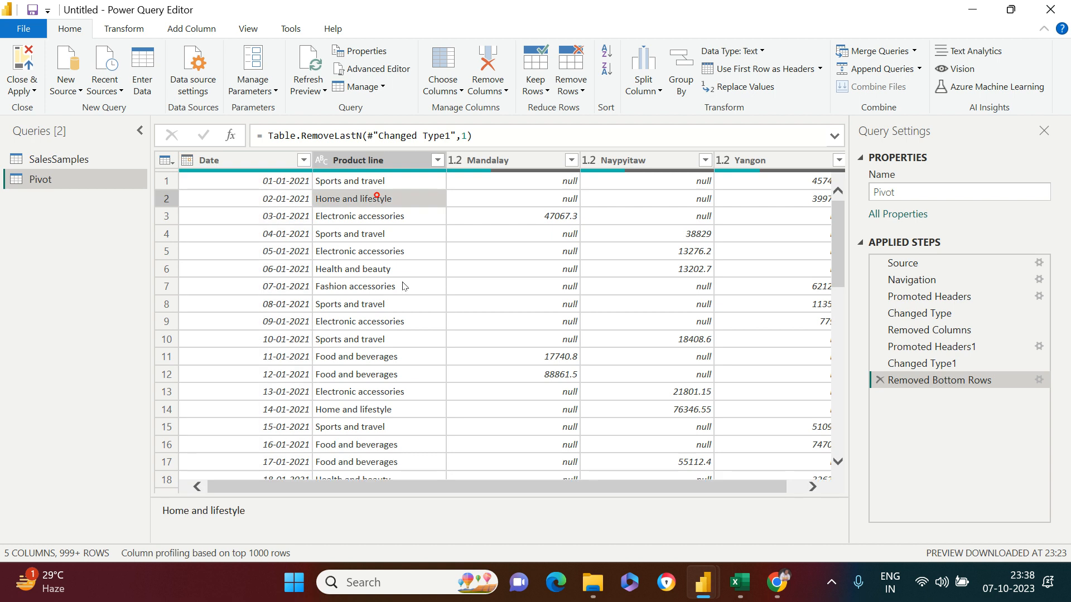
pyautogui.moveTo(667, 487); pyautogui.dragTo(789, 489)
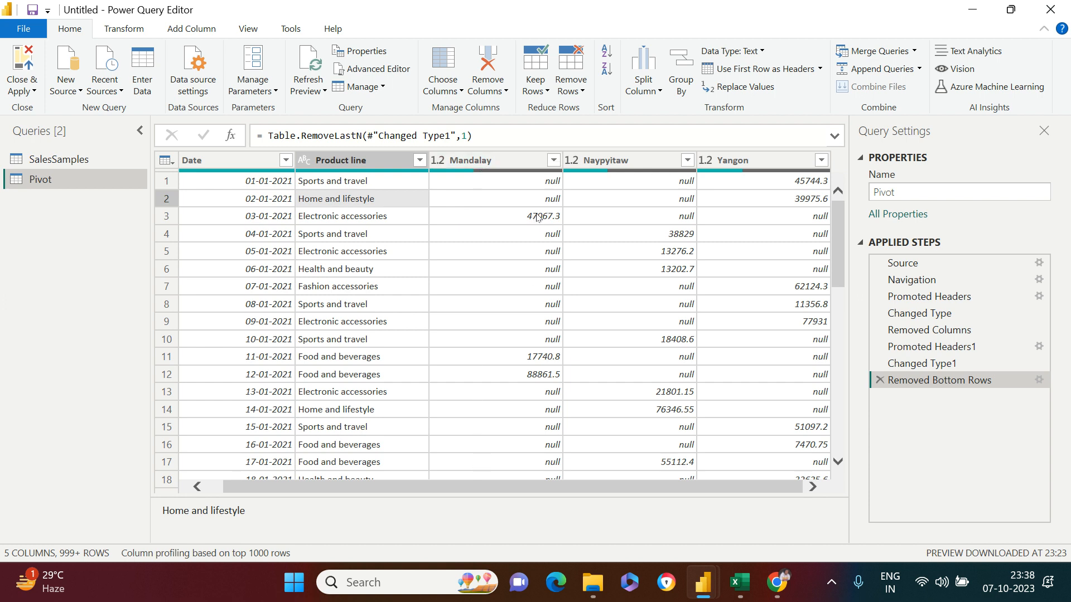
pyautogui.click(496, 159)
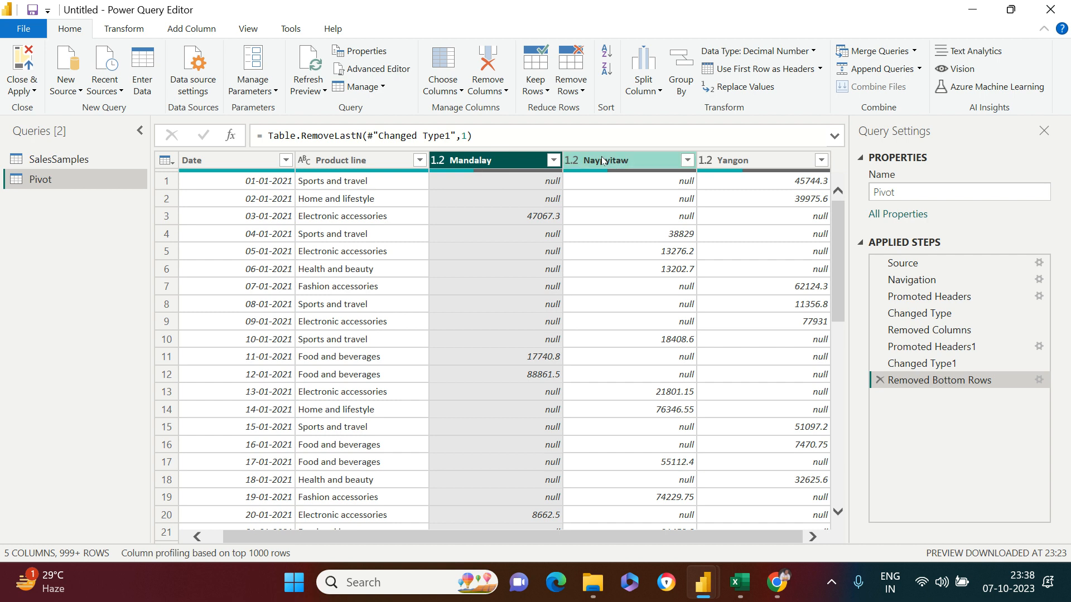
pyautogui.keyDown('ctrl'); pyautogui.click(601, 159); pyautogui.keyUp('ctrl')
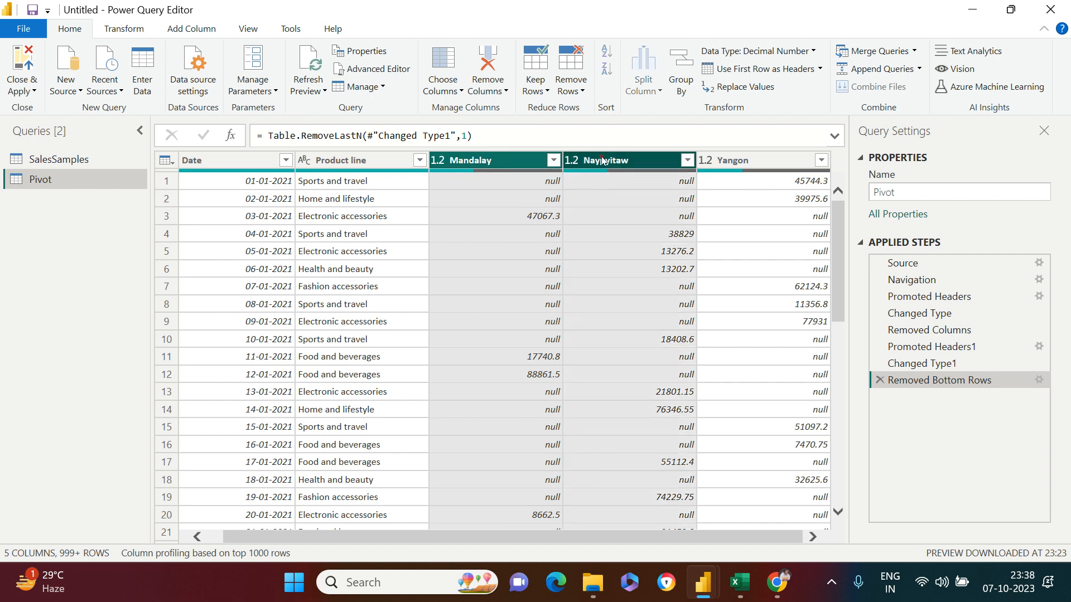
pyautogui.keyDown('ctrl'); pyautogui.click(726, 163); pyautogui.keyUp('ctrl')
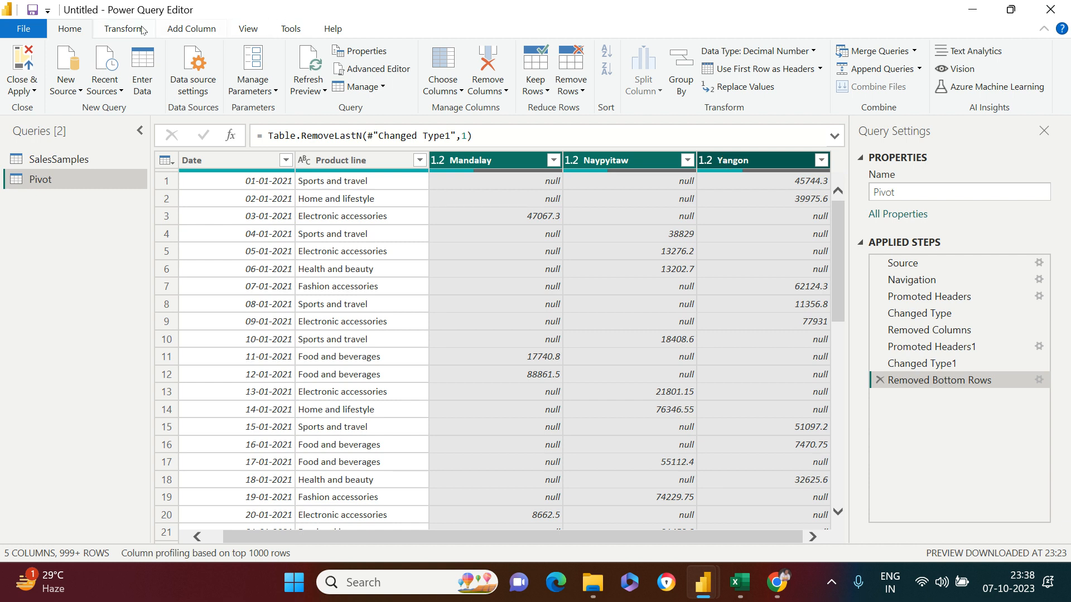
pyautogui.click(123, 28)
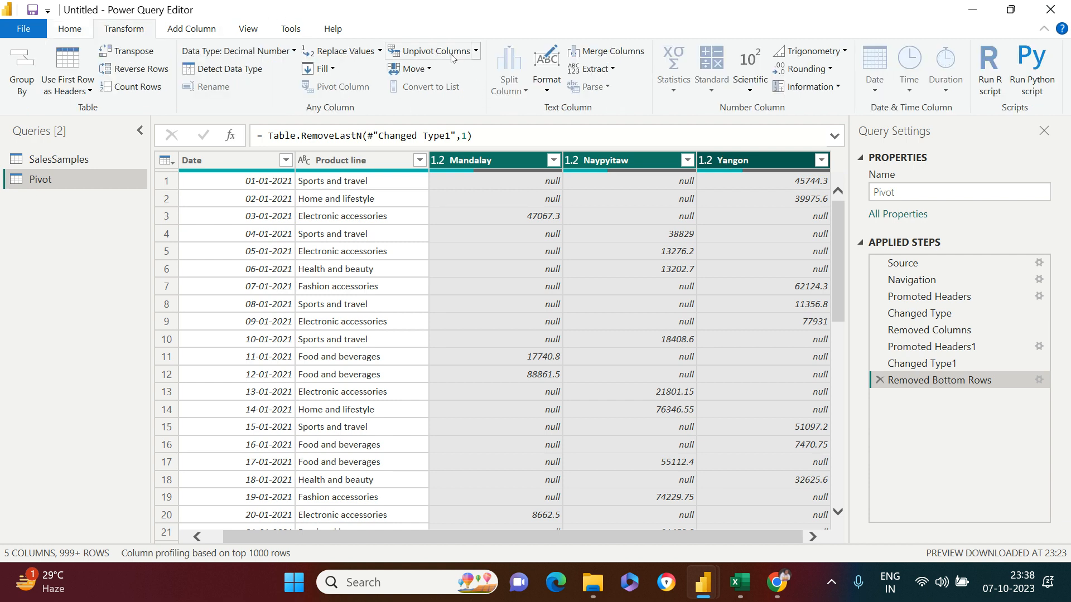
pyautogui.click(476, 52)
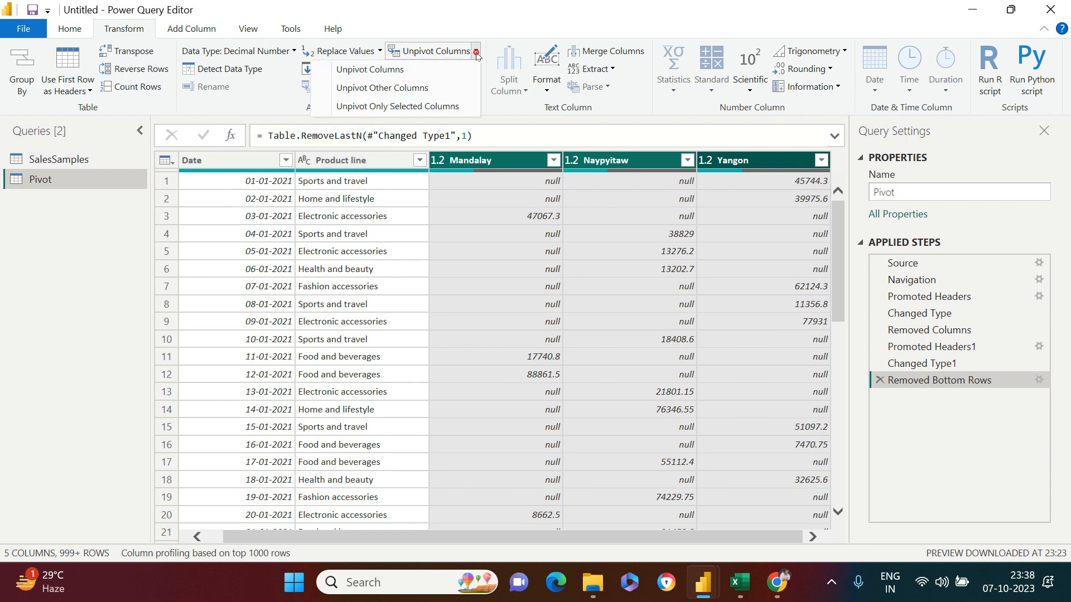
pyautogui.click(390, 71)
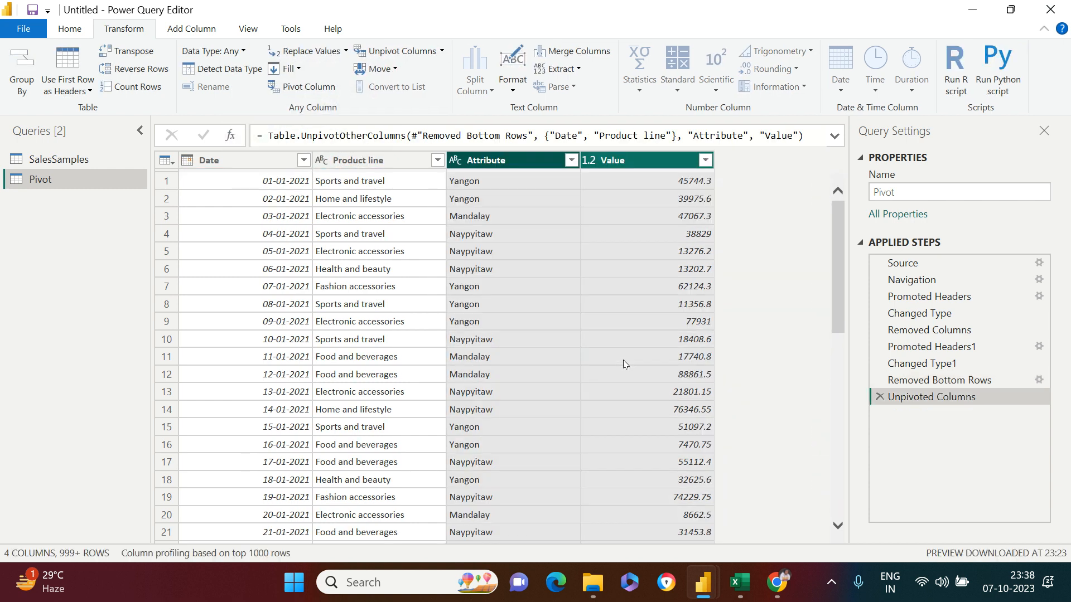
# - Rename the Attribute column as city and the Value column as total_bill
pyautogui.click(472, 183)
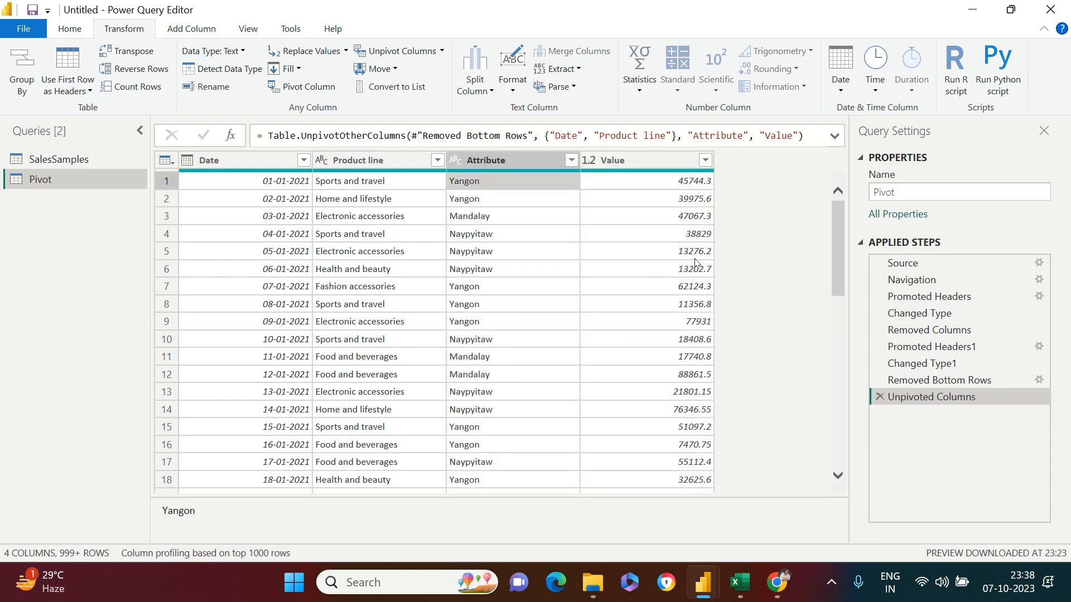
pyautogui.doubleClick(466, 162)
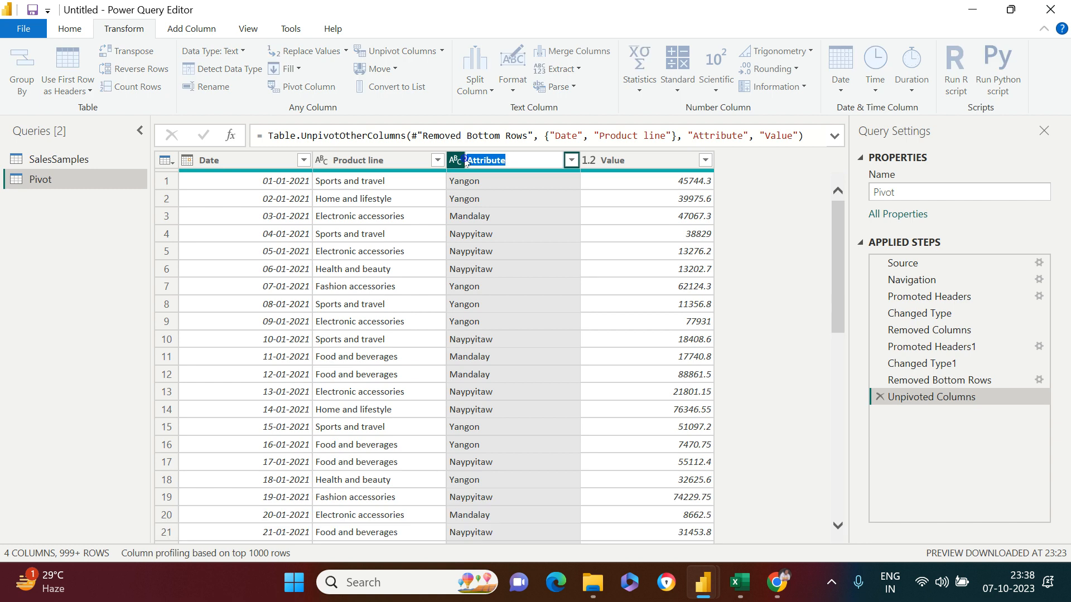
pyautogui.write('city')
pyautogui.press('Return')
pyautogui.doubleClick(645, 162)
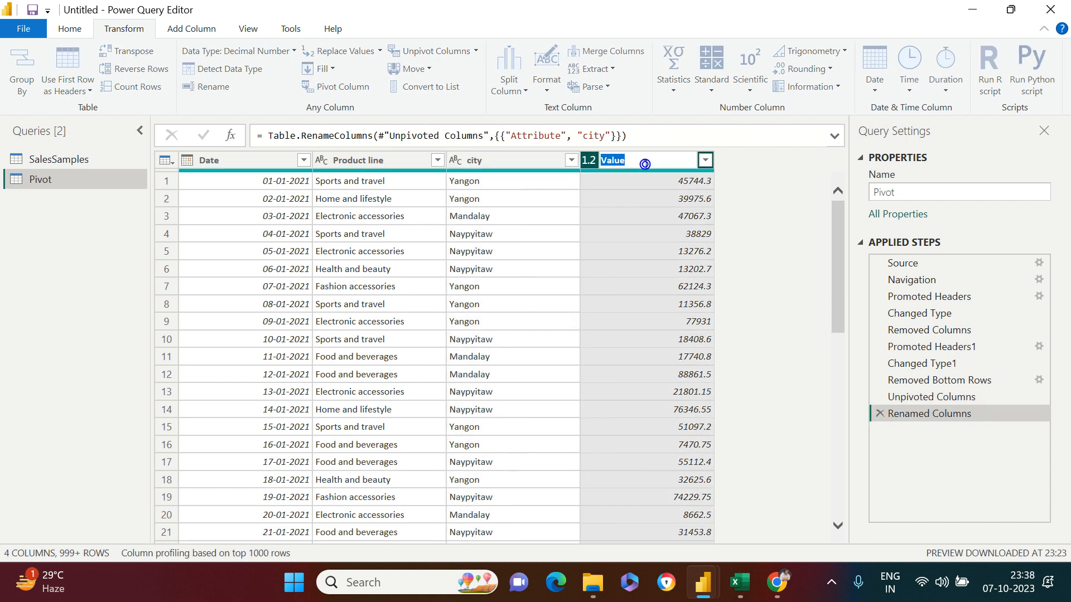
pyautogui.write('total_bil')
pyautogui.press('Return')
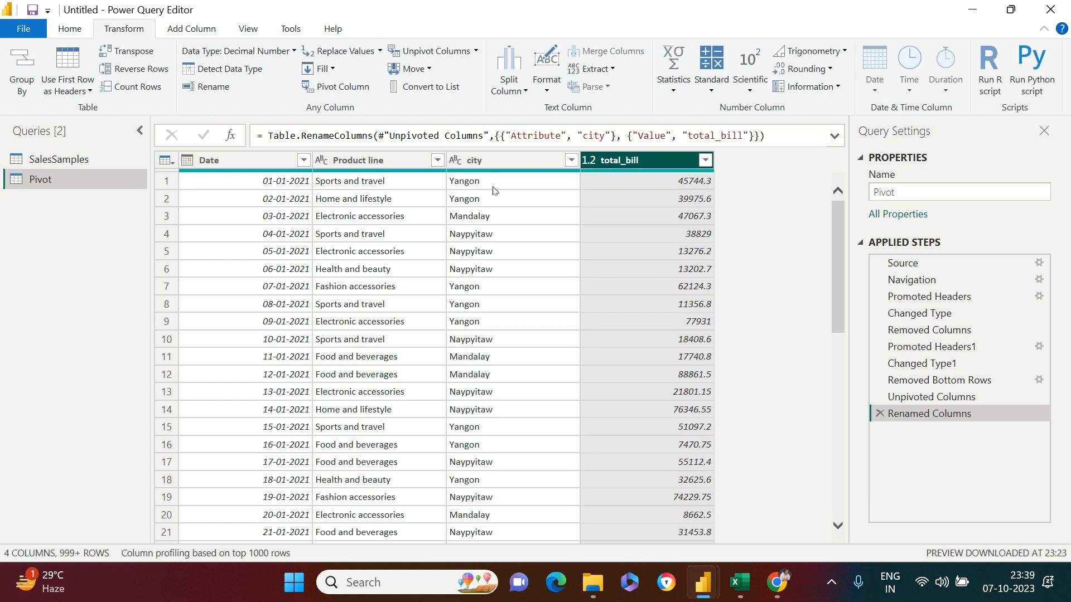
pyautogui.click(493, 190)
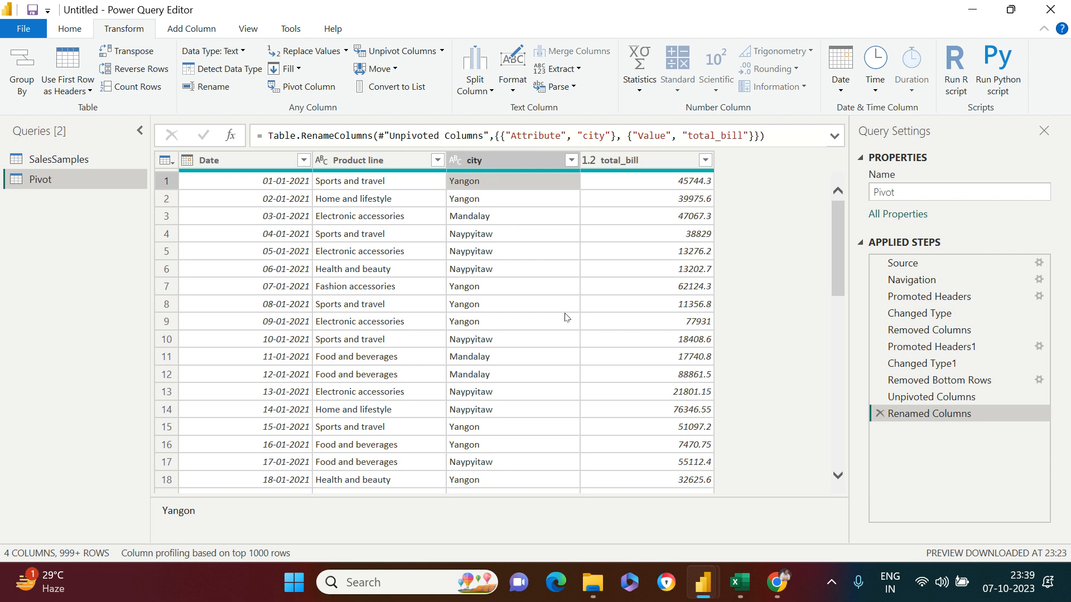
pyautogui.click(658, 233)
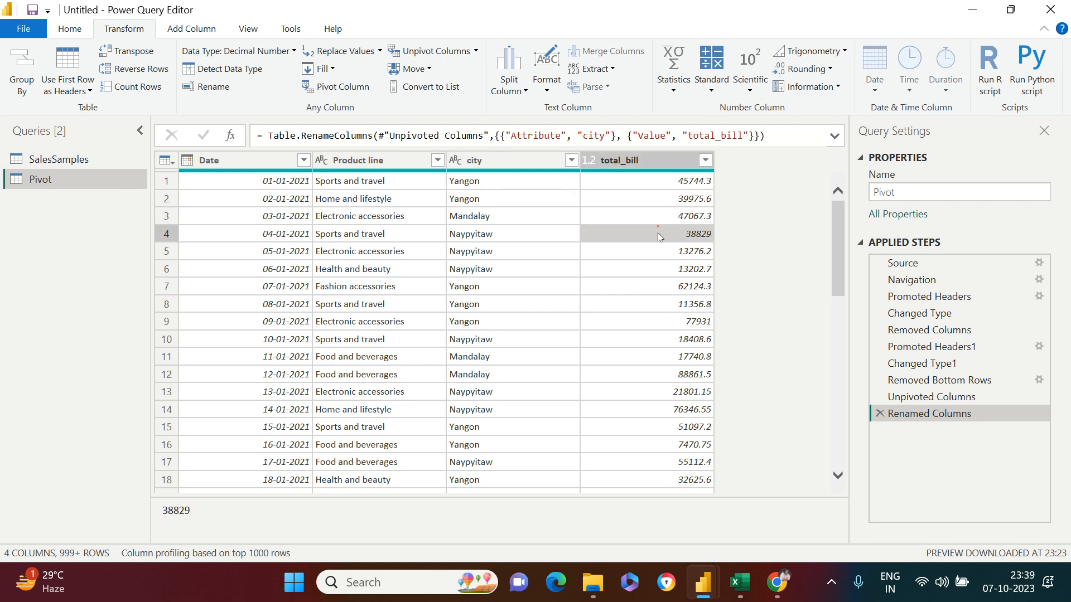
pyautogui.click(606, 162)
pyautogui.keyDown('ctrl'); pyautogui.click(521, 164); pyautogui.keyUp('ctrl')
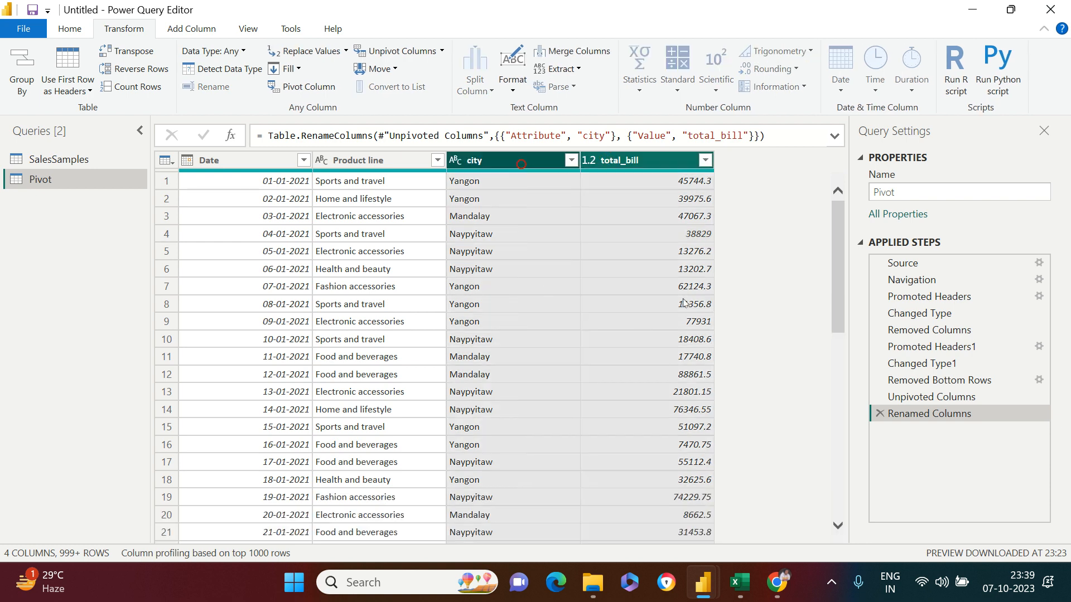
pyautogui.click(578, 239)
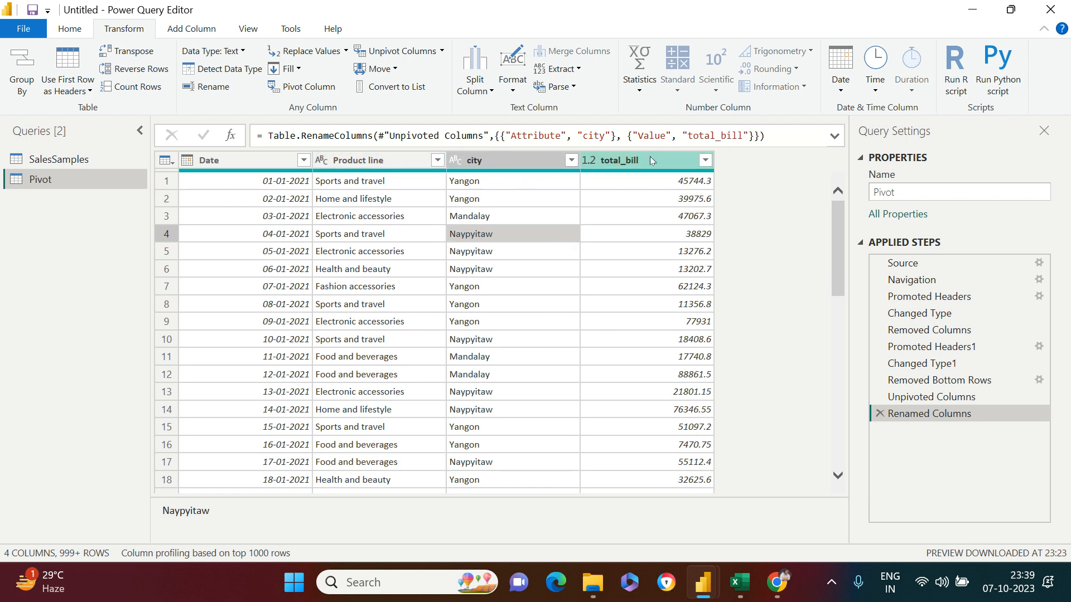
pyautogui.click(390, 167)
pyautogui.keyDown('ctrl'); pyautogui.click(636, 161); pyautogui.keyUp('ctrl')
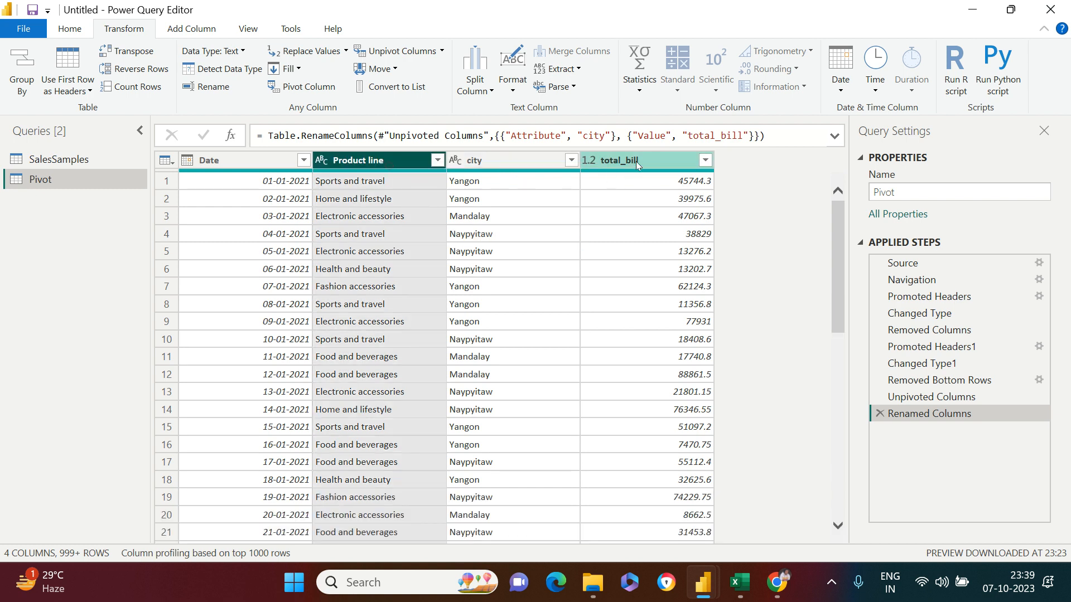
pyautogui.click(496, 199)
# - Pivot the city column of the Pivot query into new columns, with total_bill as the values column and Sum as aggregation
pyautogui.click(480, 159)
pyautogui.keyDown('ctrl'); pyautogui.click(654, 163); pyautogui.keyUp('ctrl')
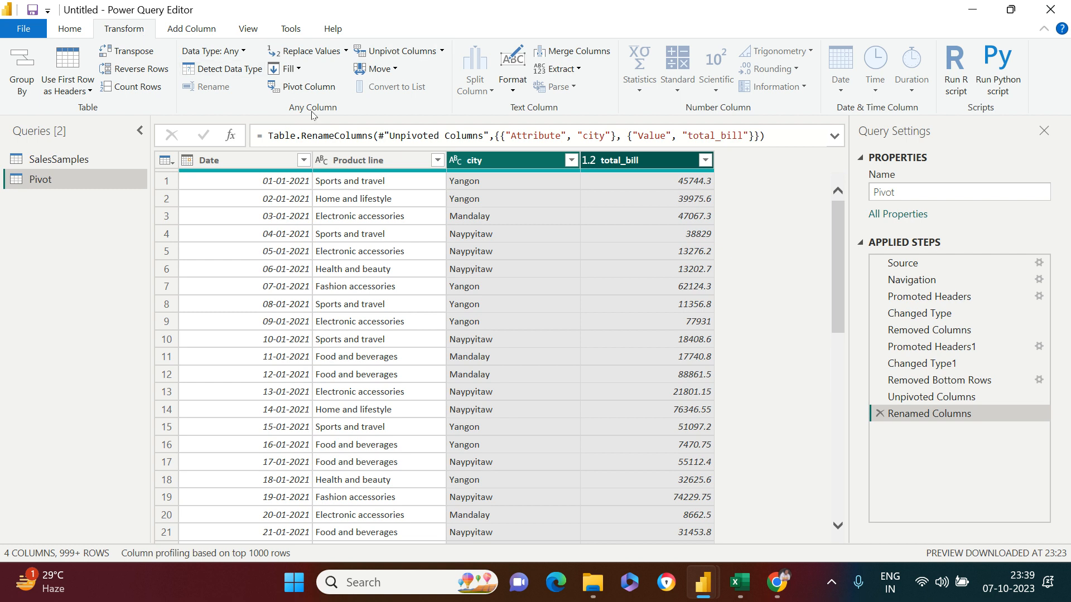
pyautogui.click(311, 87)
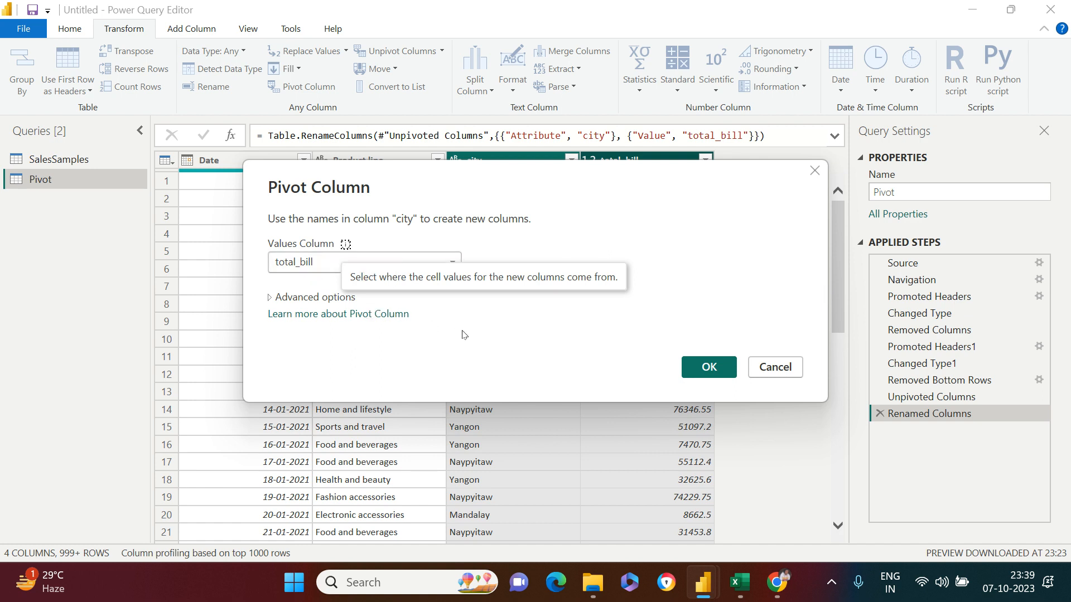
pyautogui.click(270, 297)
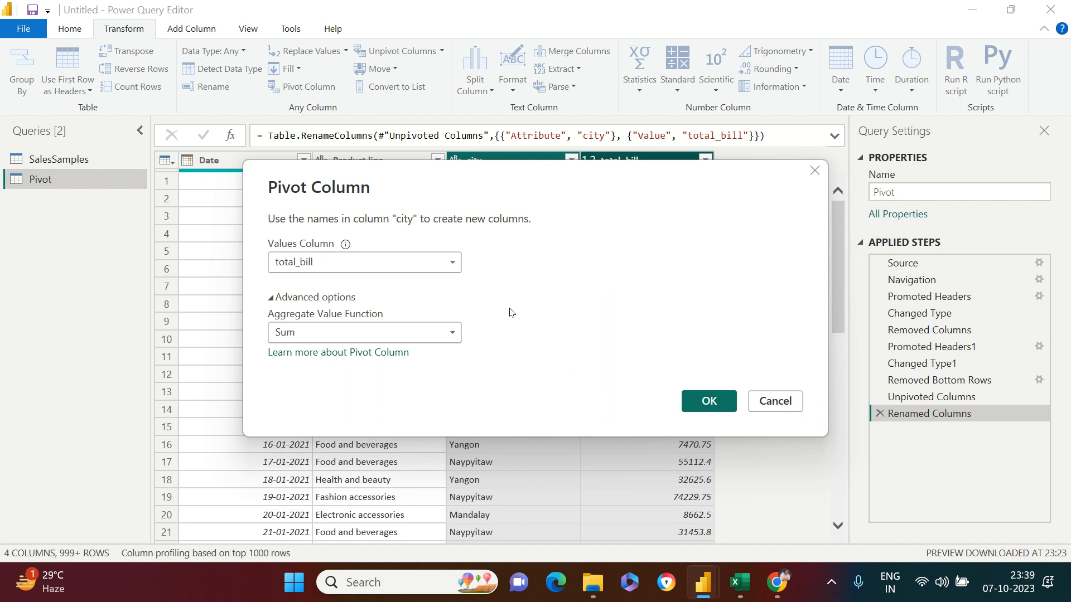
pyautogui.click(273, 299)
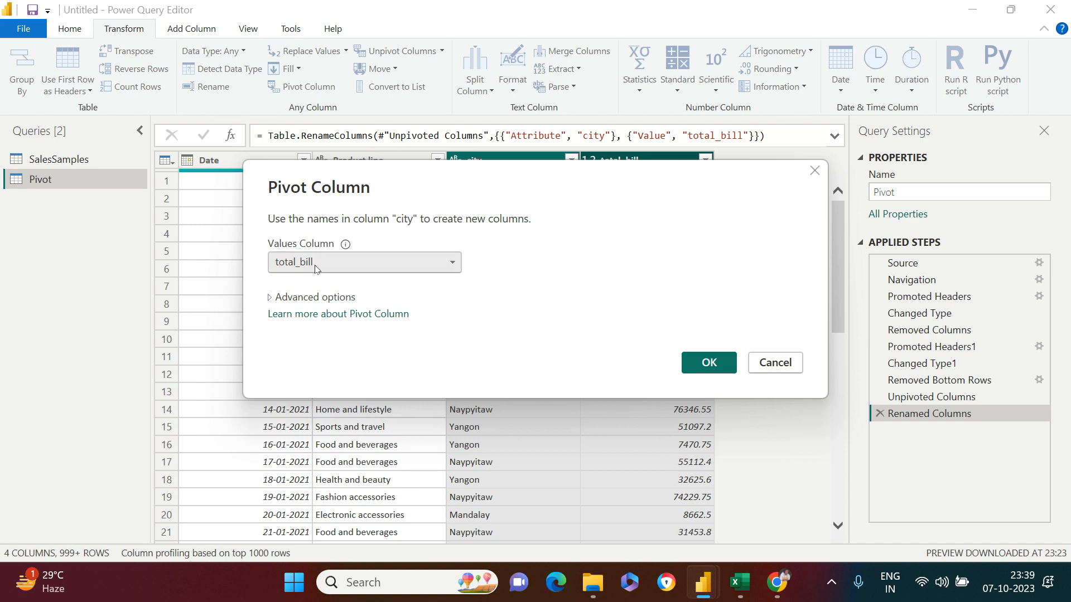
pyautogui.click(704, 363)
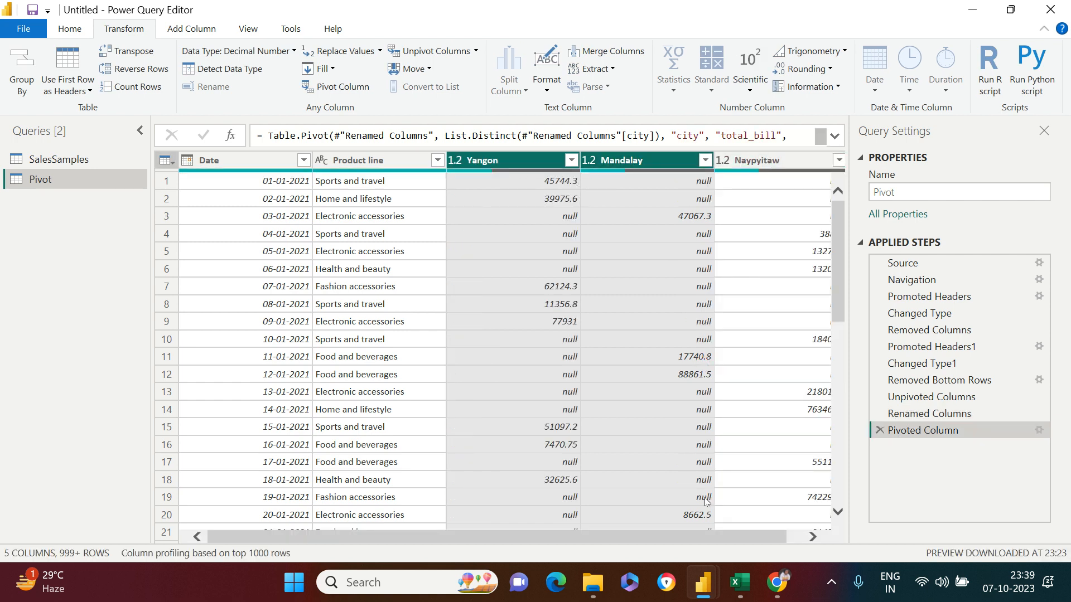
pyautogui.moveTo(710, 534); pyautogui.dragTo(581, 540)
pyautogui.click(564, 270)
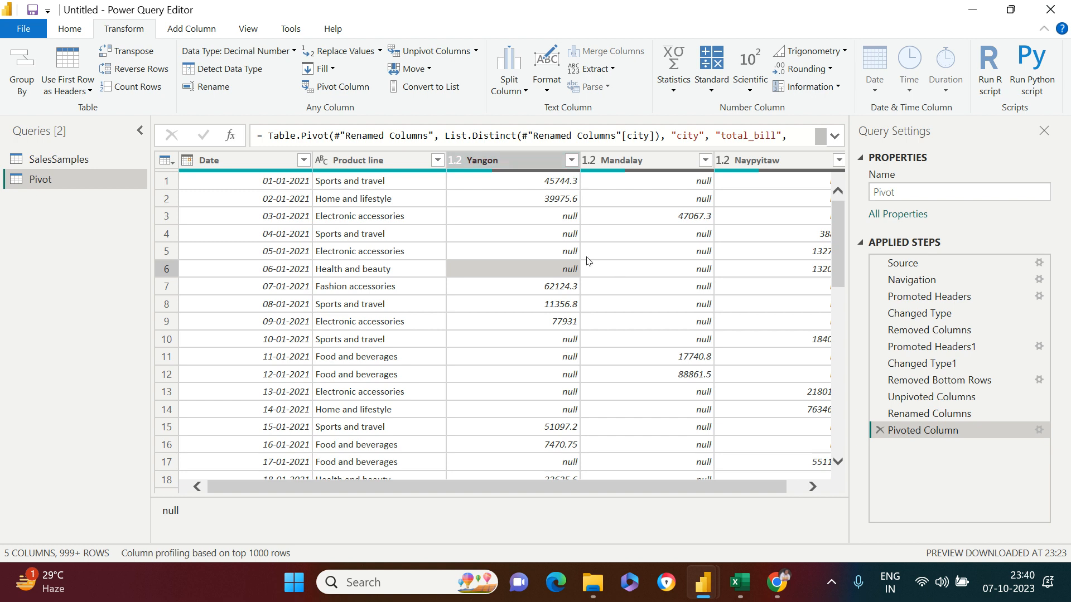
# - Close Power Query Editor with the query changes applied and switch to the Power BI Desktop report window
pyautogui.click(84, 34)
pyautogui.click(25, 61)
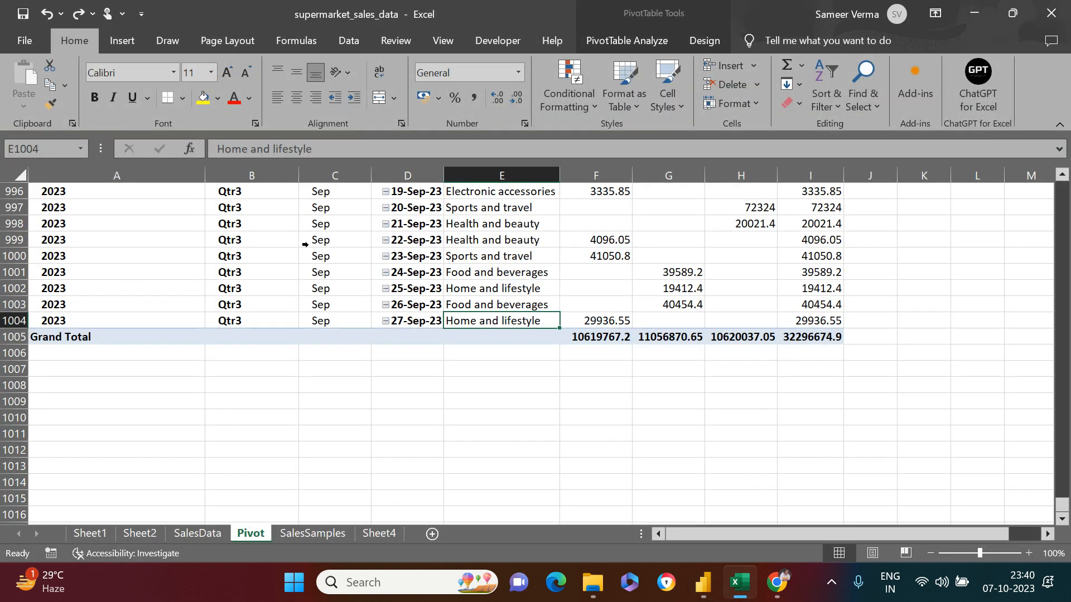
pyautogui.click(702, 582)
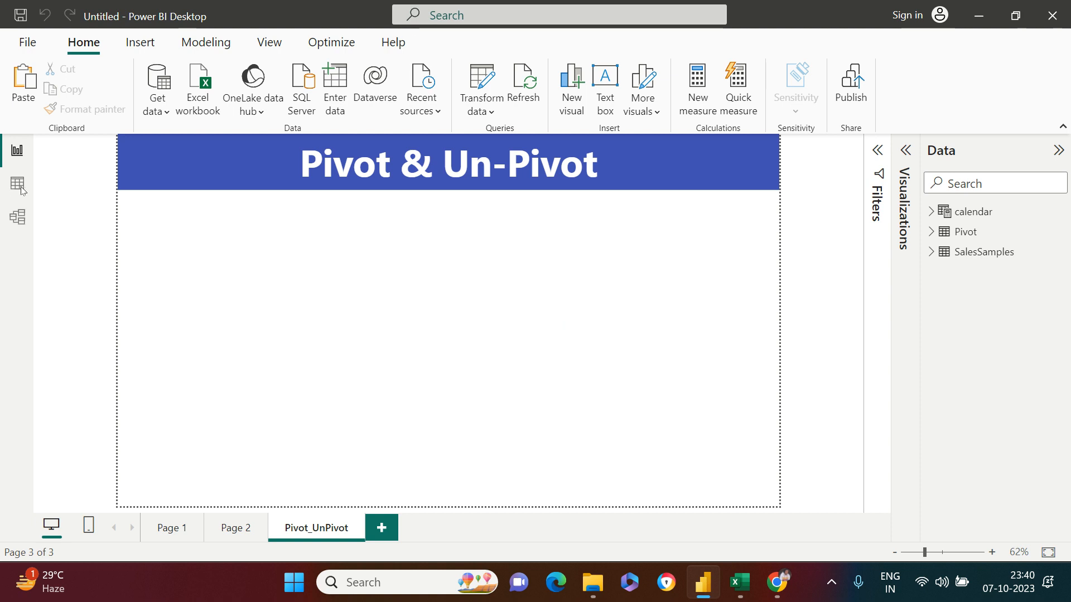
# - Show the Pivot table's data in Table view and look through its Yangon, Mandalay and Naypyitaw columns
pyautogui.click(958, 233)
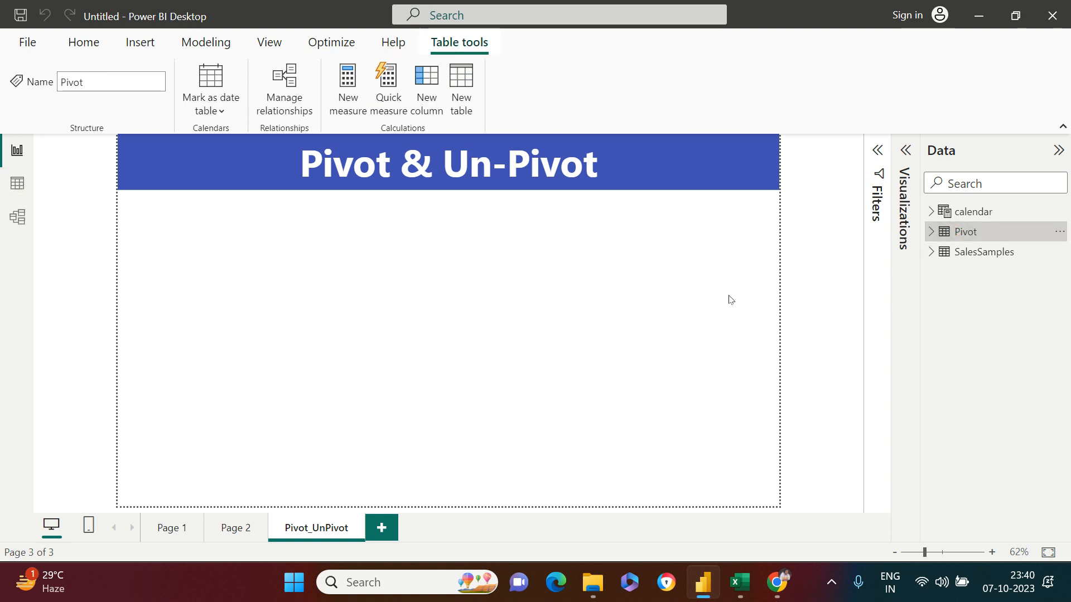
pyautogui.click(17, 183)
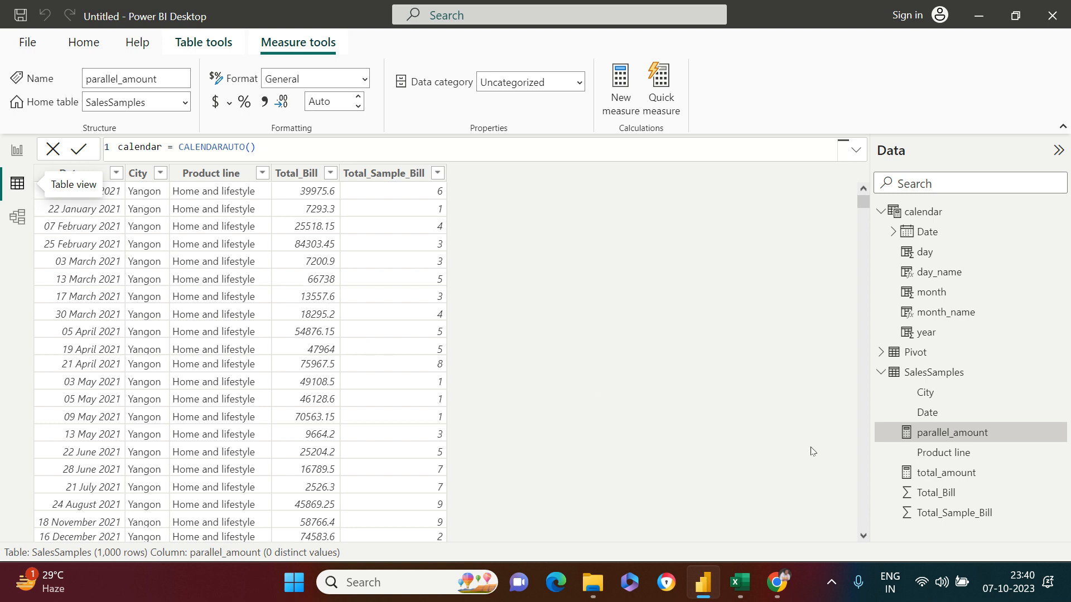
pyautogui.click(921, 356)
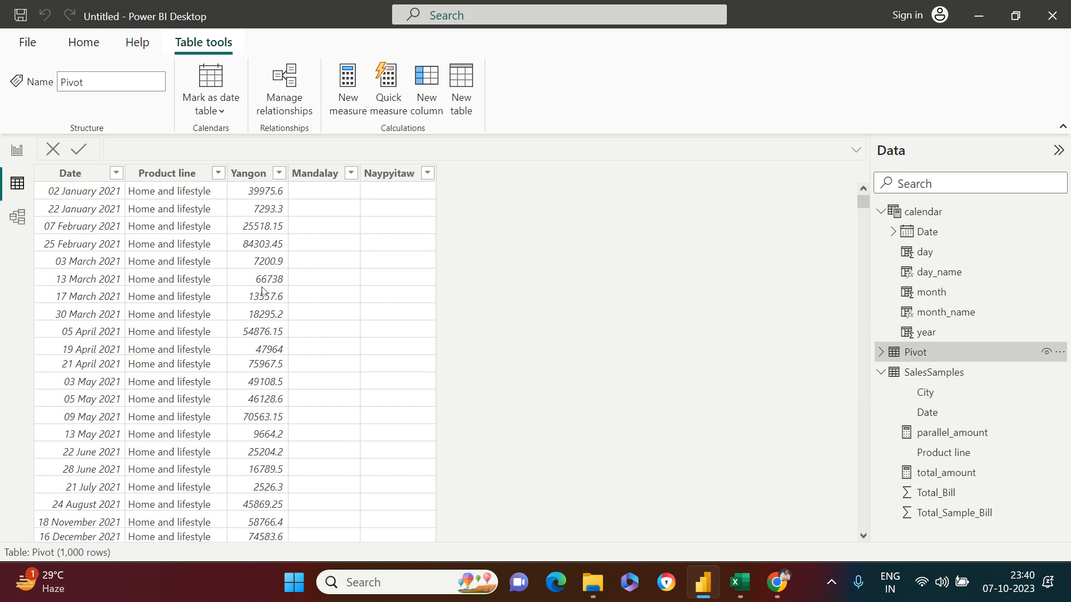
pyautogui.scroll(-20, 334, 239)
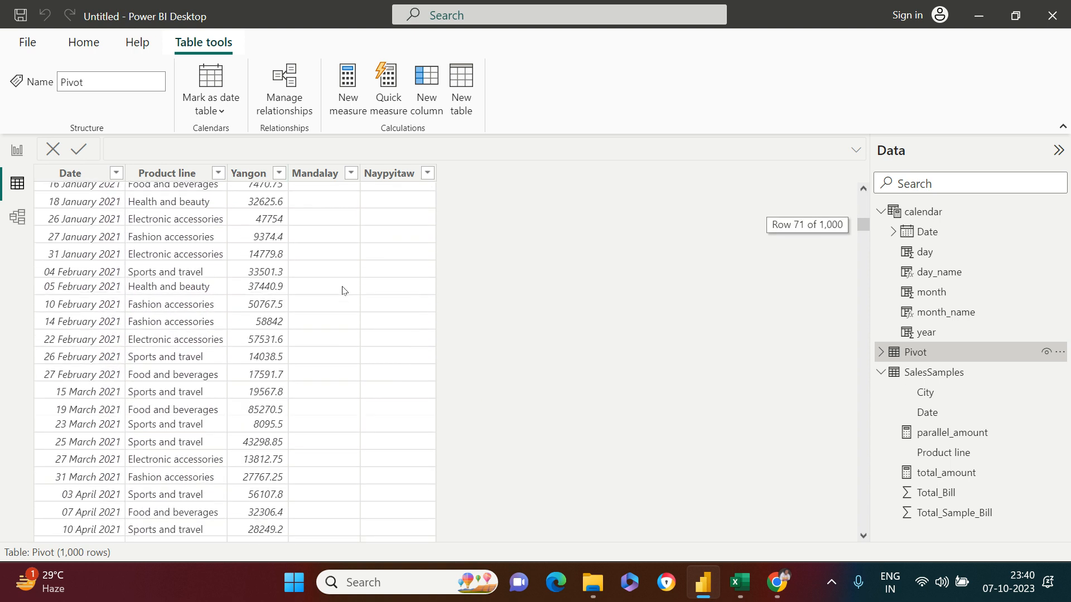
# - Filter the Mandalay column of the Pivot table to exclude blank values
pyautogui.click(325, 358)
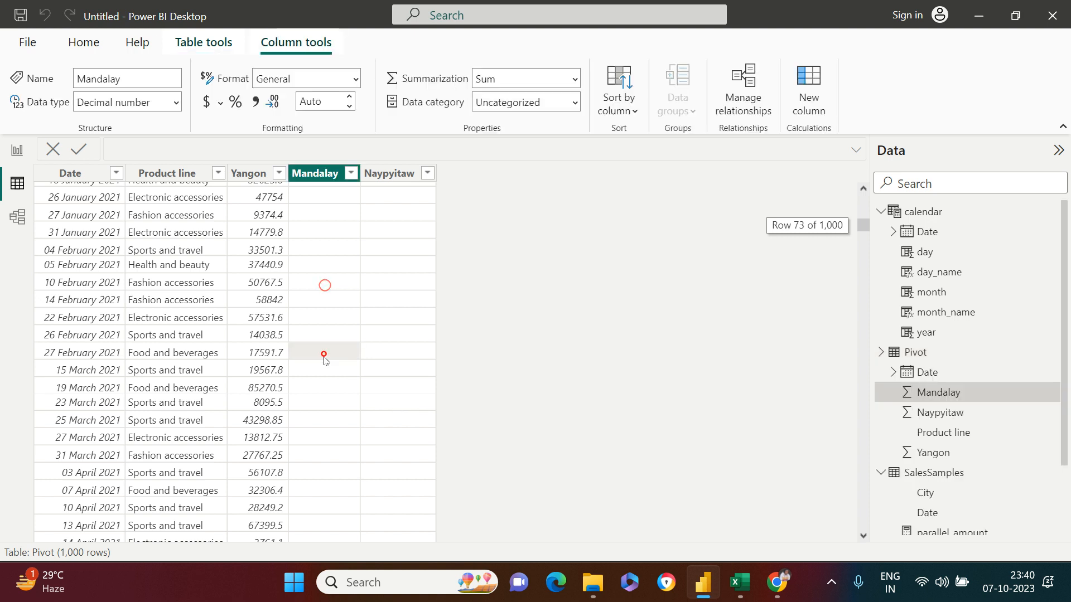
pyautogui.click(324, 357)
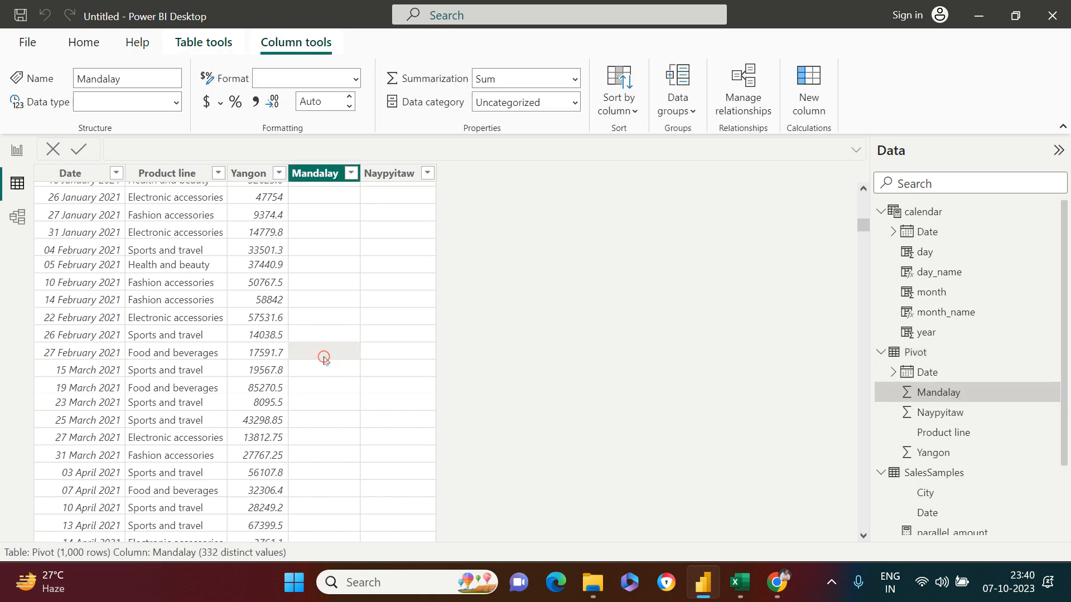
pyautogui.click(352, 175)
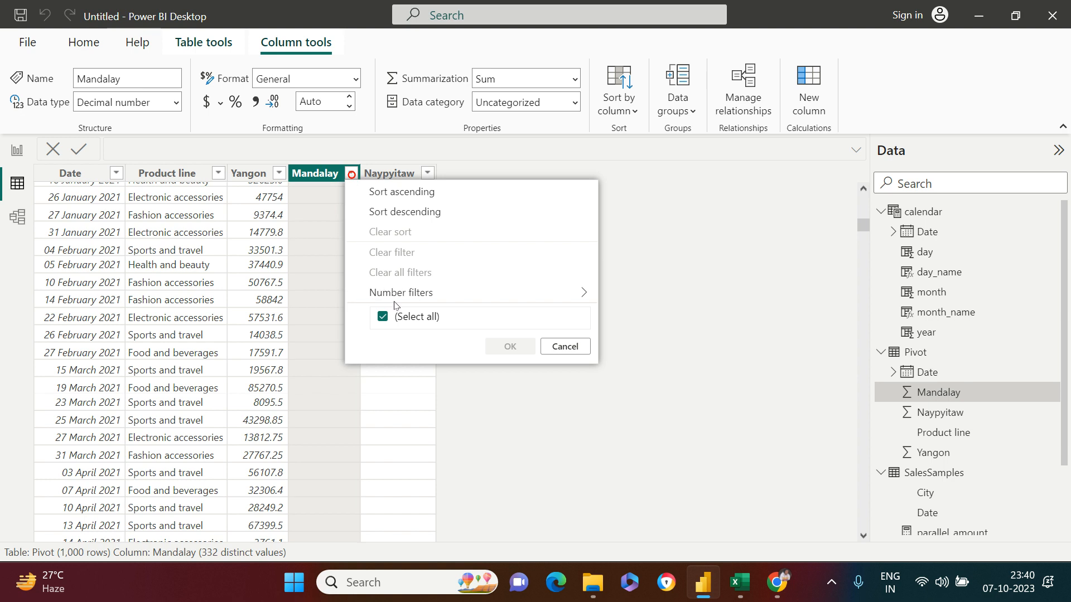
pyautogui.click(397, 234)
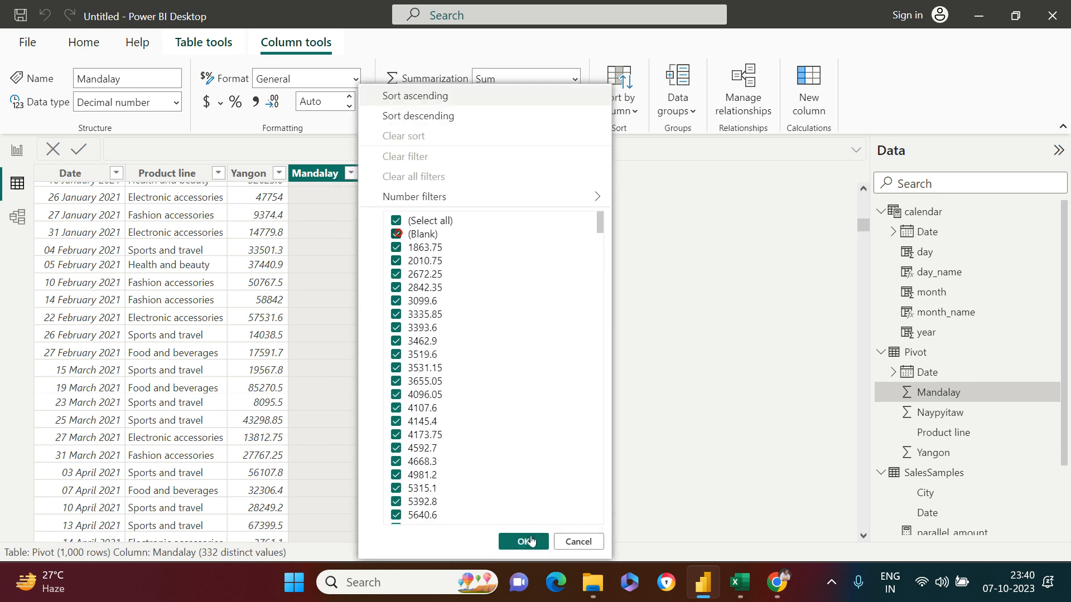
pyautogui.click(523, 542)
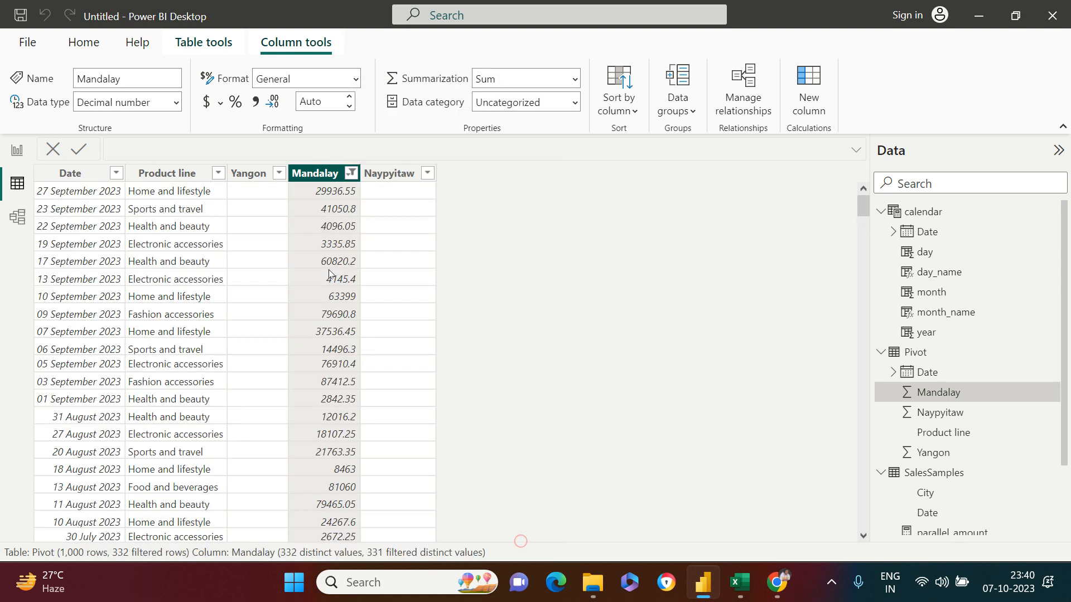
# - Reselect all values in the Mandalay column's filter to show every row of the Pivot table
pyautogui.click(350, 173)
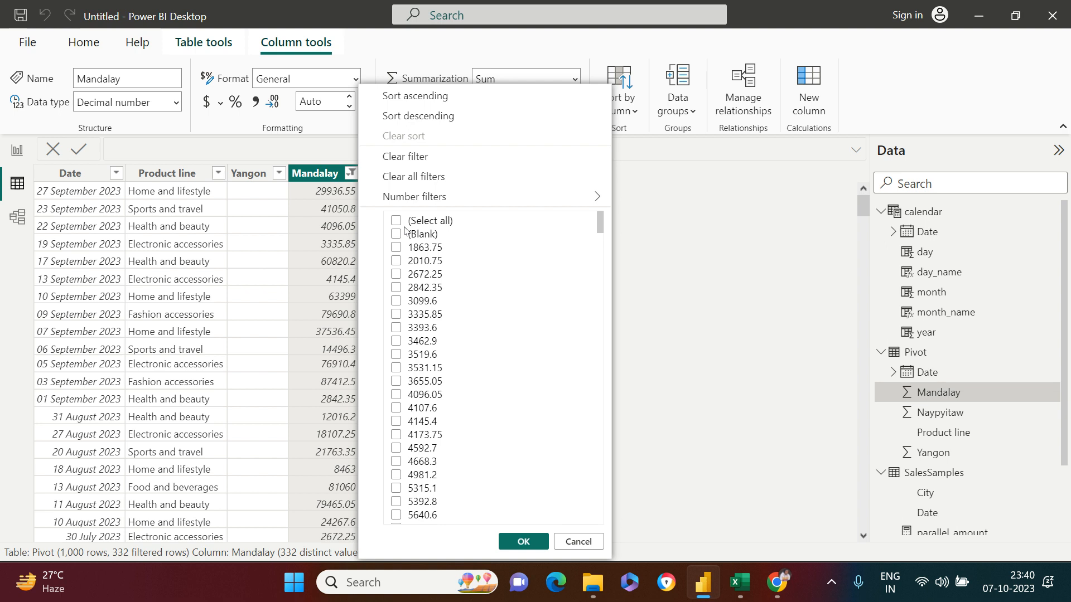
pyautogui.click(397, 217)
pyautogui.click(522, 542)
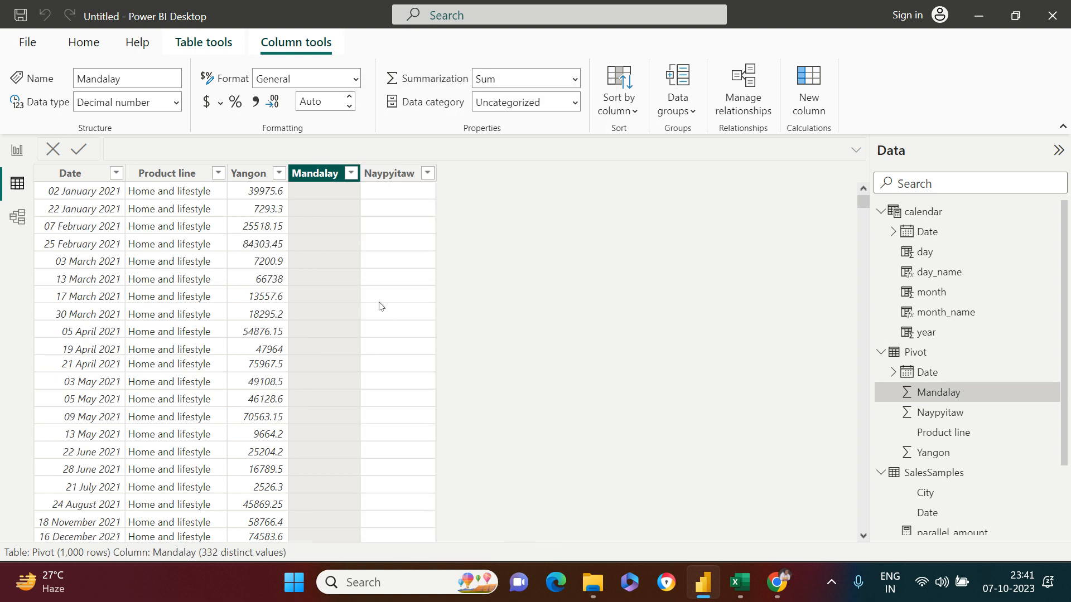